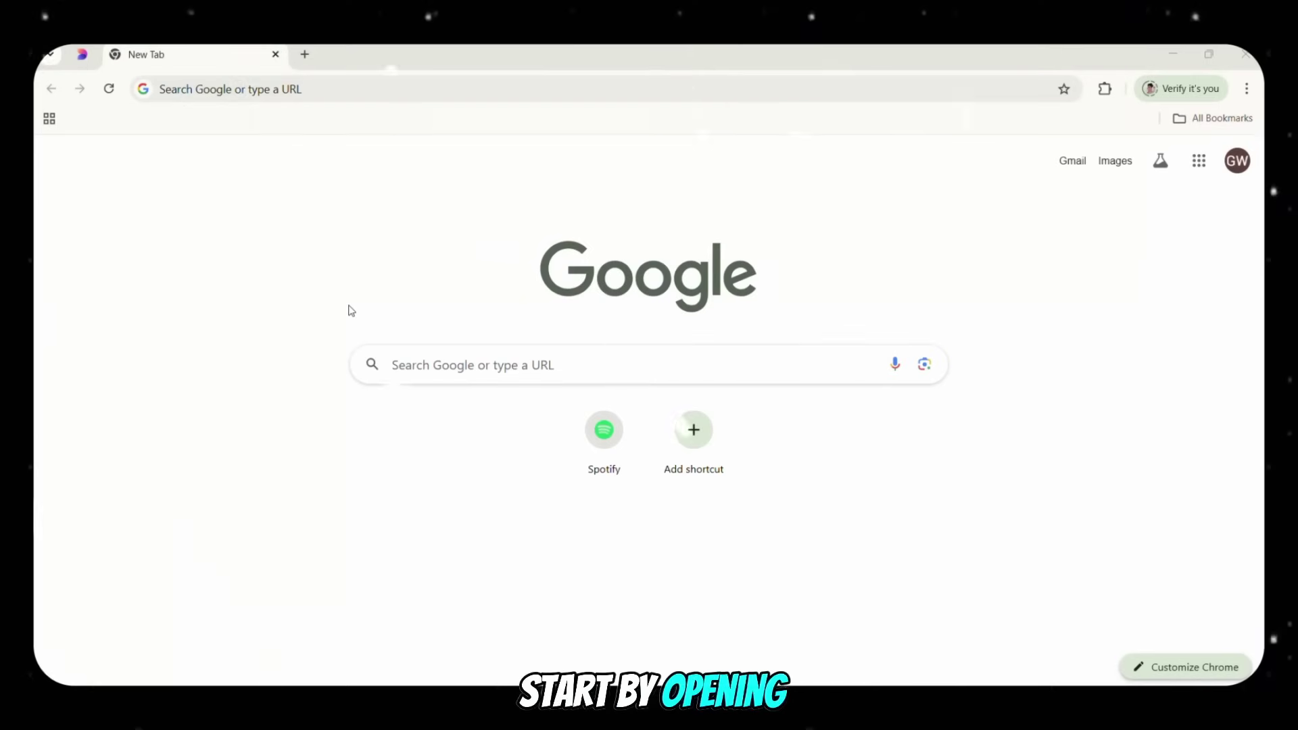
- Search Google for 'haliuo ai' and open the official Hailuo AI website
{"action": "left_click", "coordinate": [486, 374]}
{"action": "type", "text": "haliuo ai"}
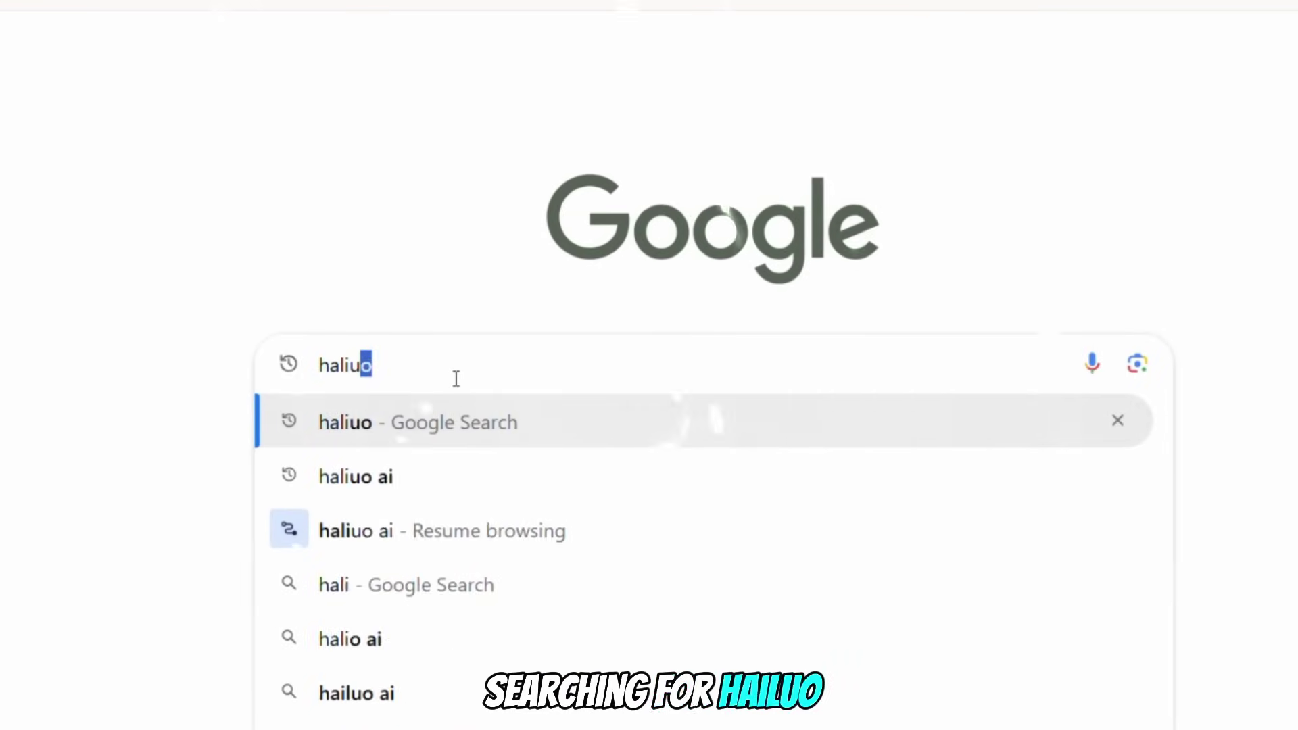
{"action": "key", "text": "Return"}
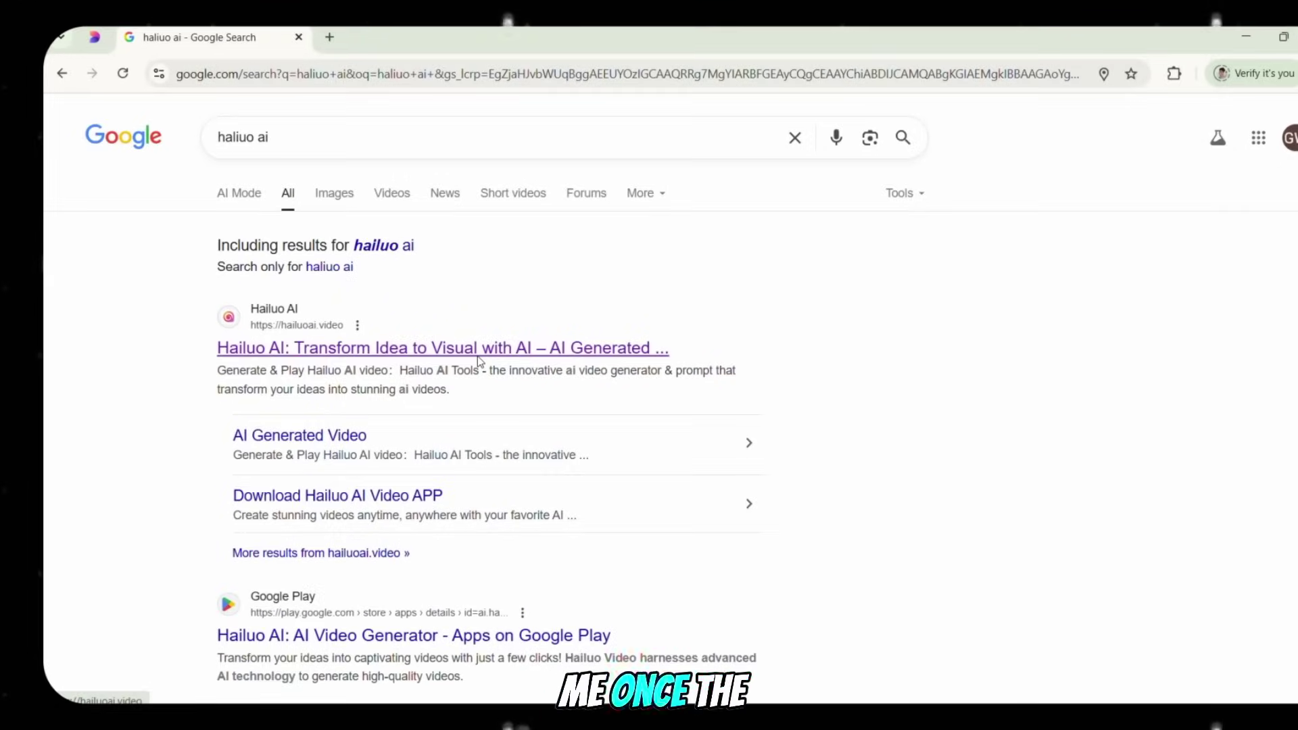
{"action": "left_click", "coordinate": [478, 355]}
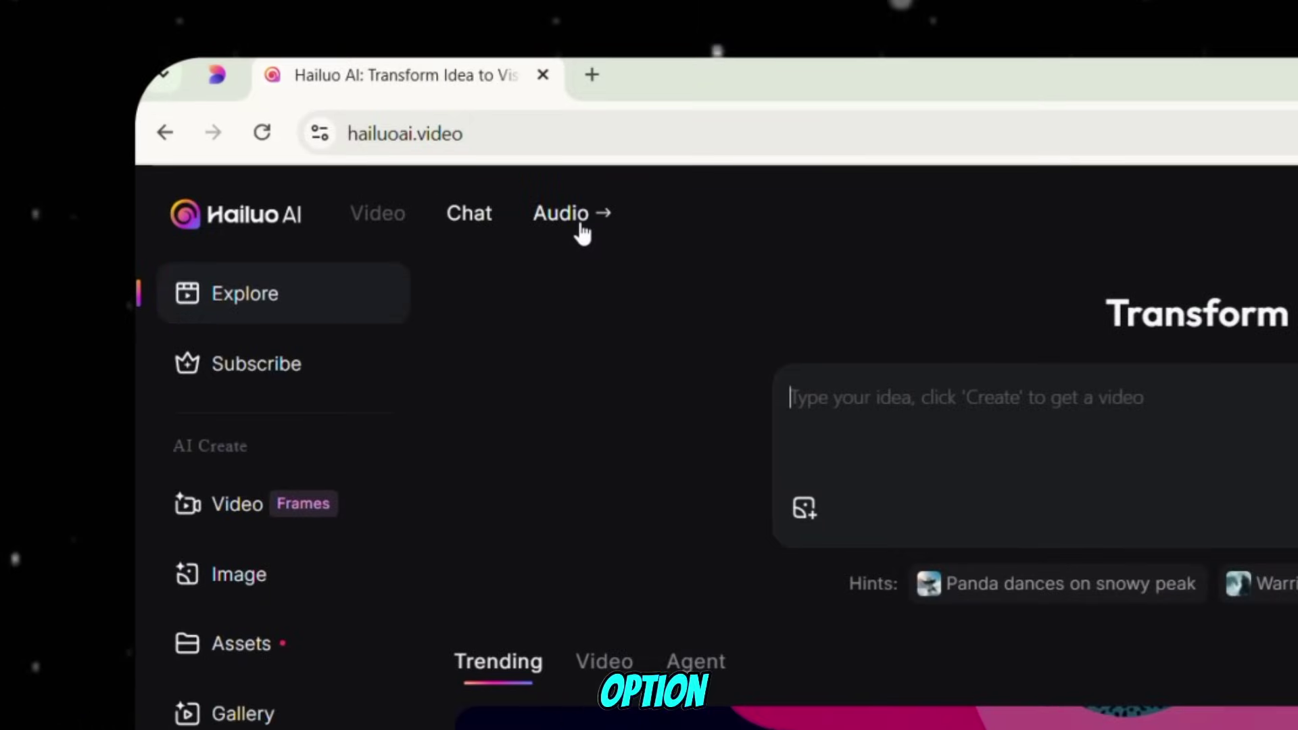
- Go to the MiniMax Audio page from the Hailuo header
{"action": "left_click", "coordinate": [563, 213]}
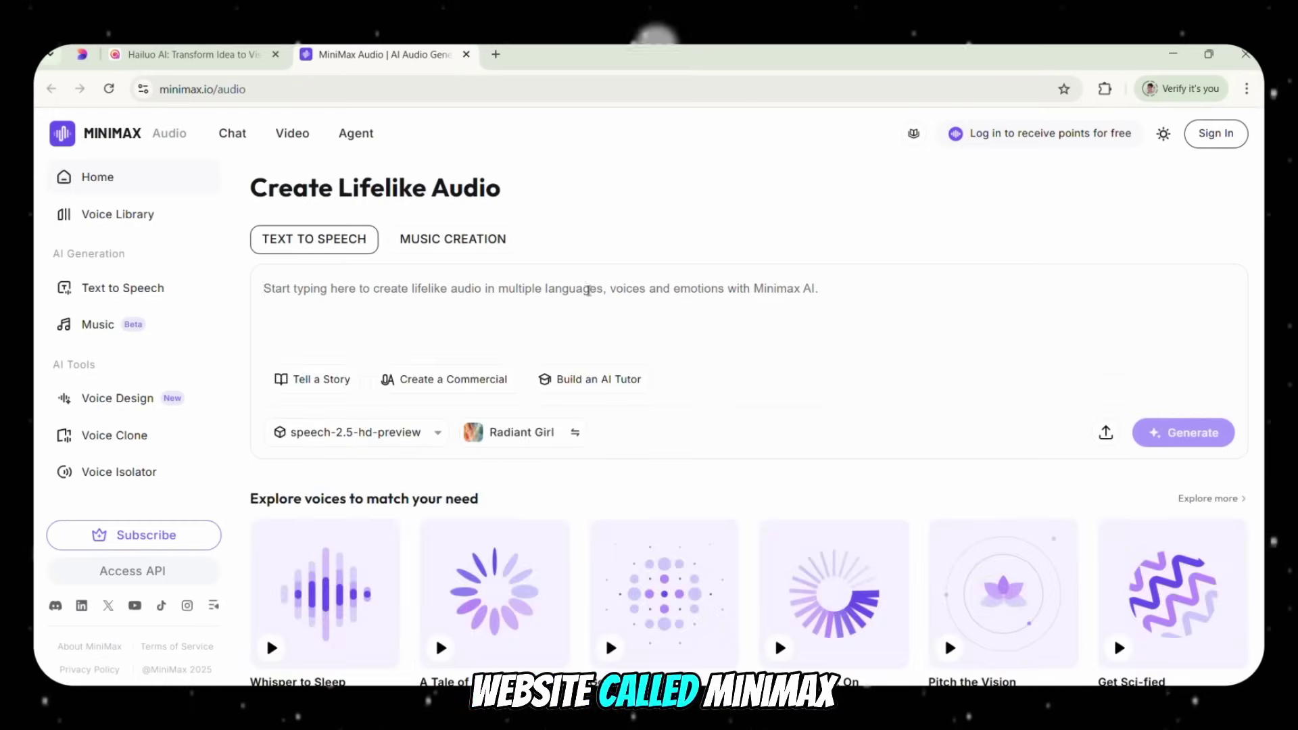
{"action": "scroll", "coordinate": [588, 290], "scroll_direction": "down", "scroll_amount": 2}
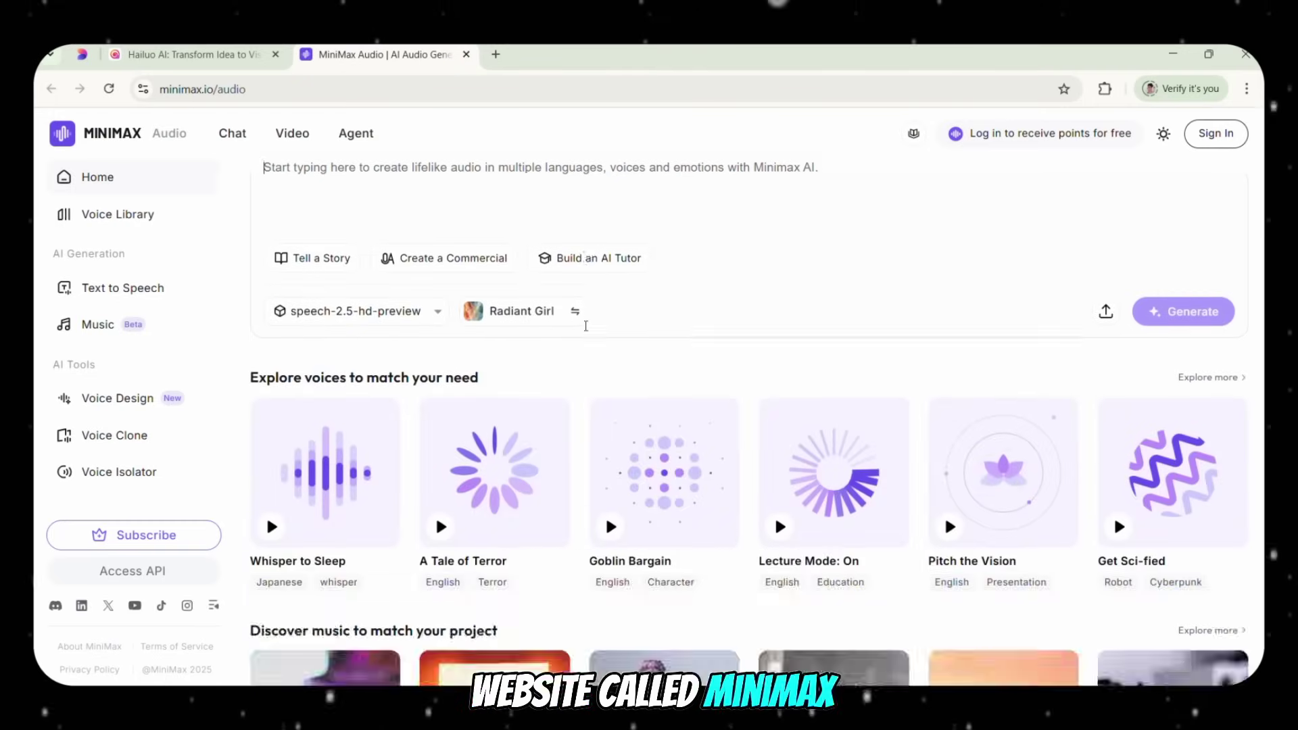
{"action": "scroll", "coordinate": [588, 297], "scroll_direction": "up", "scroll_amount": 2}
{"action": "scroll", "coordinate": [587, 317], "scroll_direction": "down", "scroll_amount": 2}
{"action": "scroll", "coordinate": [609, 325], "scroll_direction": "up", "scroll_amount": 3}
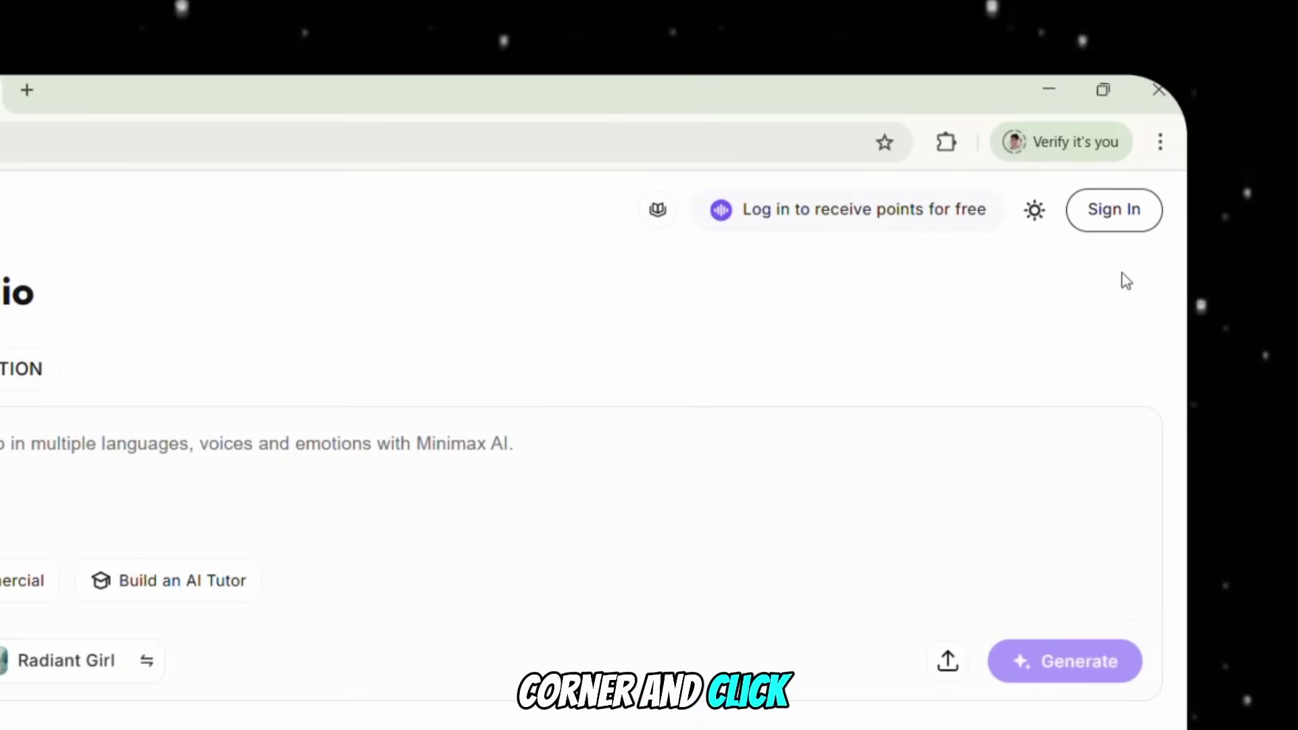
- Sign in to MiniMax Audio with a Google account, getting 10,000 credits
{"action": "left_click", "coordinate": [1107, 225]}
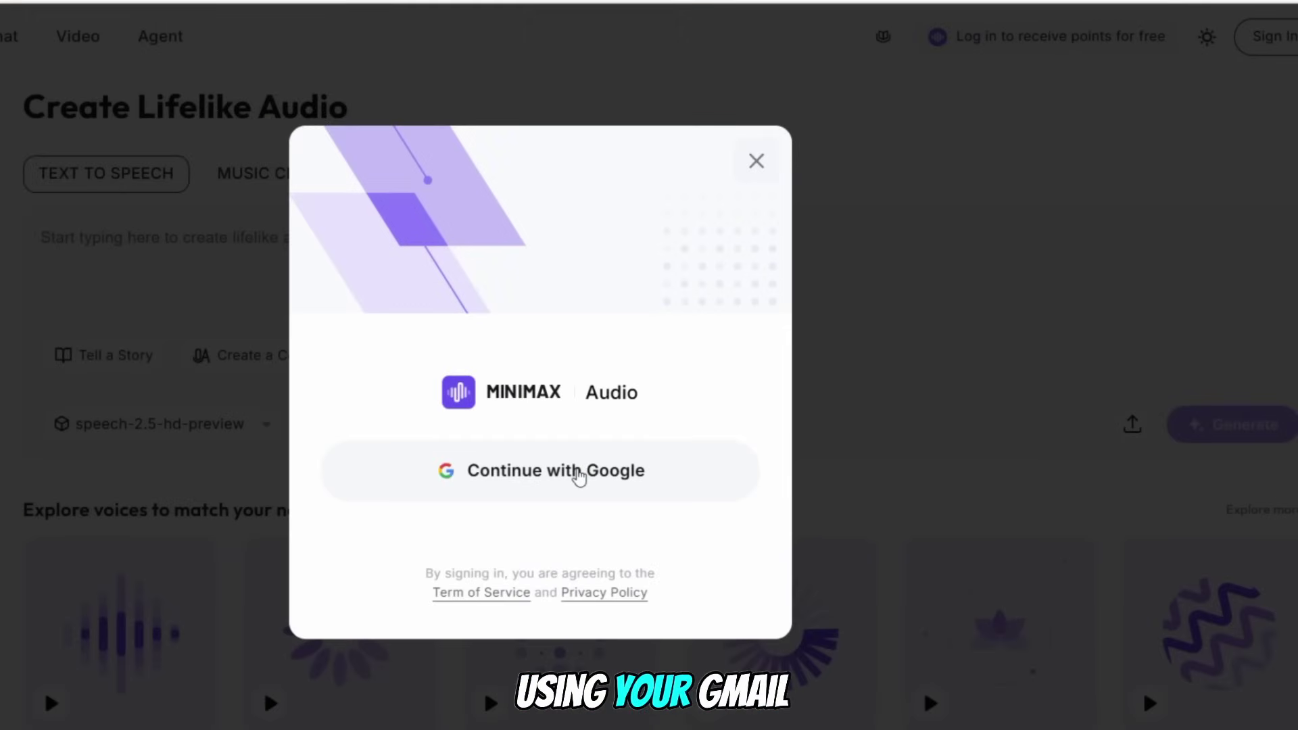
{"action": "left_click", "coordinate": [579, 477]}
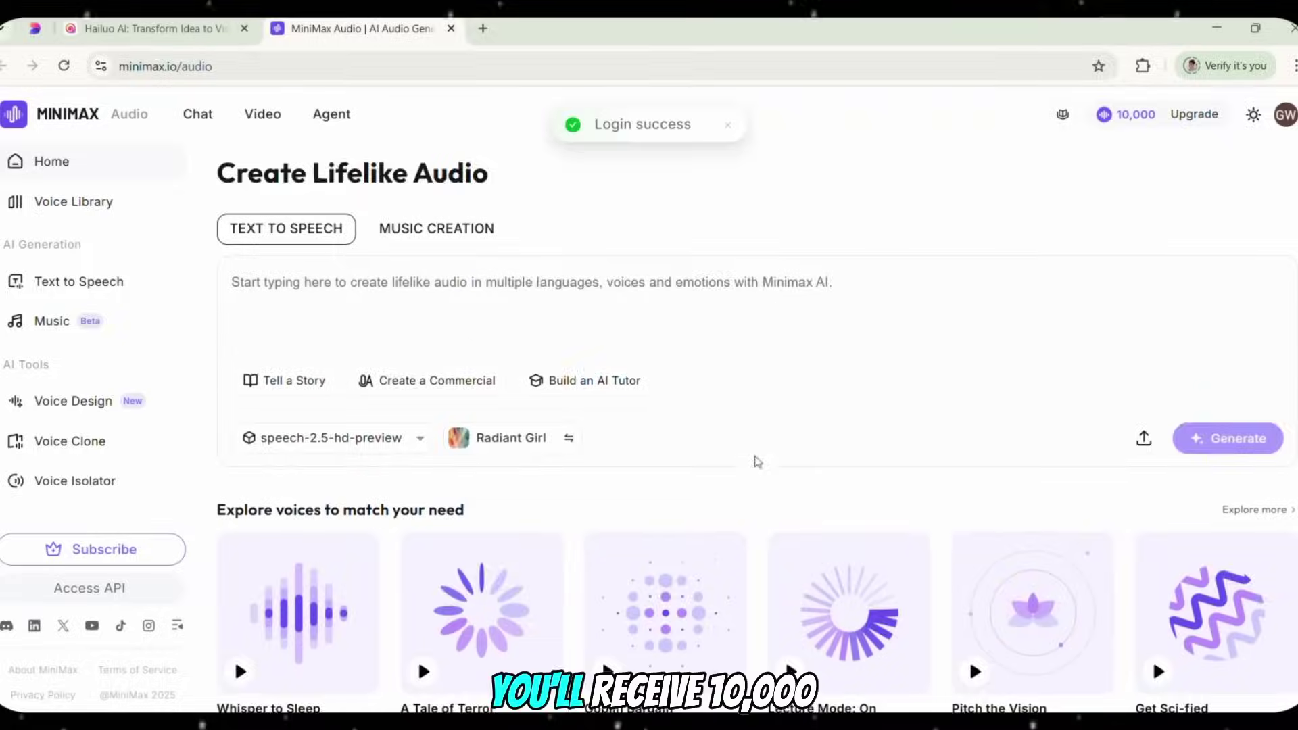
{"action": "scroll", "coordinate": [656, 444], "scroll_direction": "down", "scroll_amount": 1}
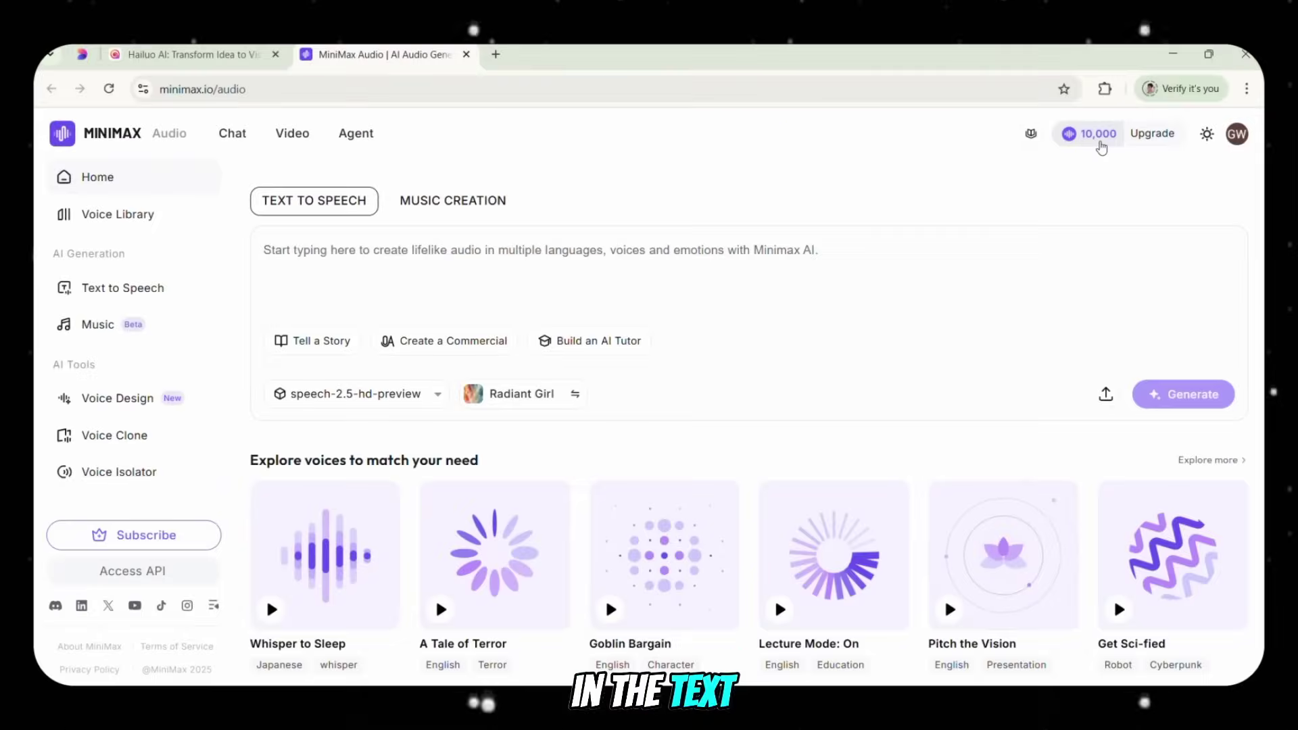
- Replace the Radiant Girl voice with Graceful Lady for text to speech
{"action": "left_click", "coordinate": [414, 275]}
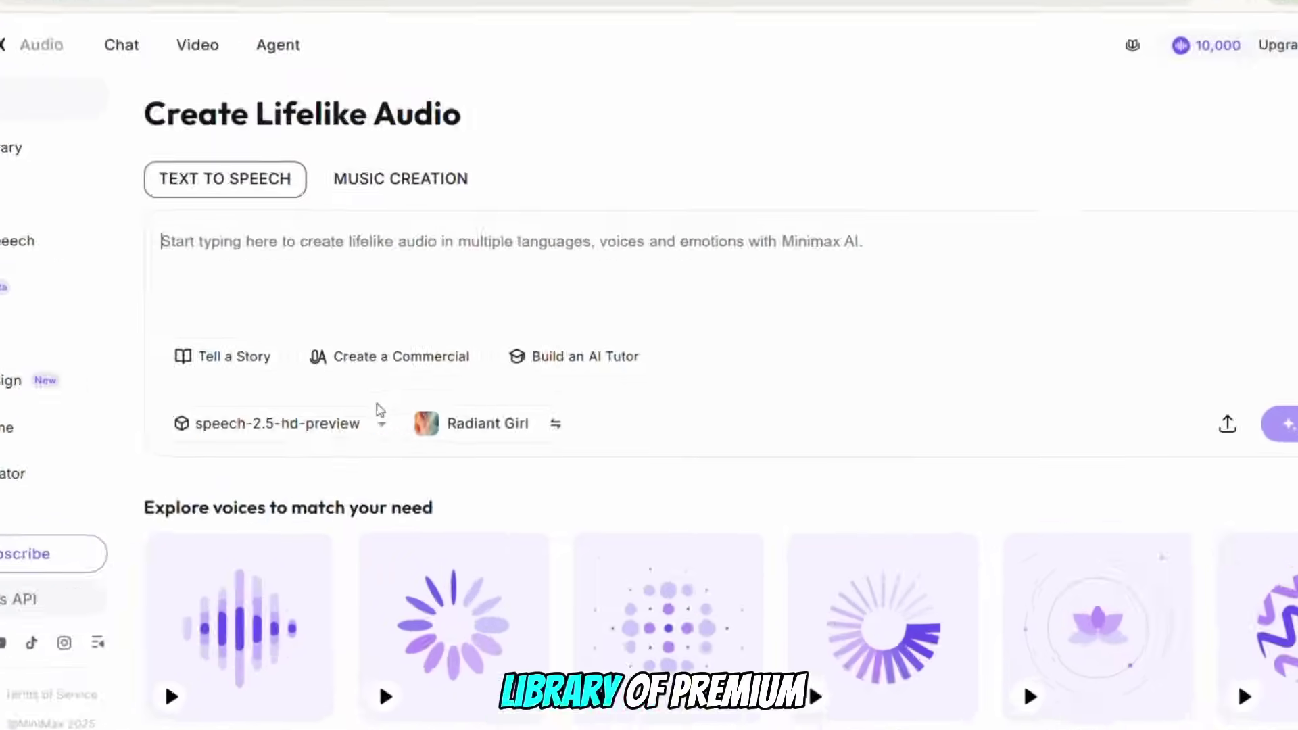
{"action": "left_click", "coordinate": [521, 425]}
{"action": "scroll", "coordinate": [538, 425], "scroll_direction": "down", "scroll_amount": 10}
{"action": "scroll", "coordinate": [538, 543], "scroll_direction": "down", "scroll_amount": 10}
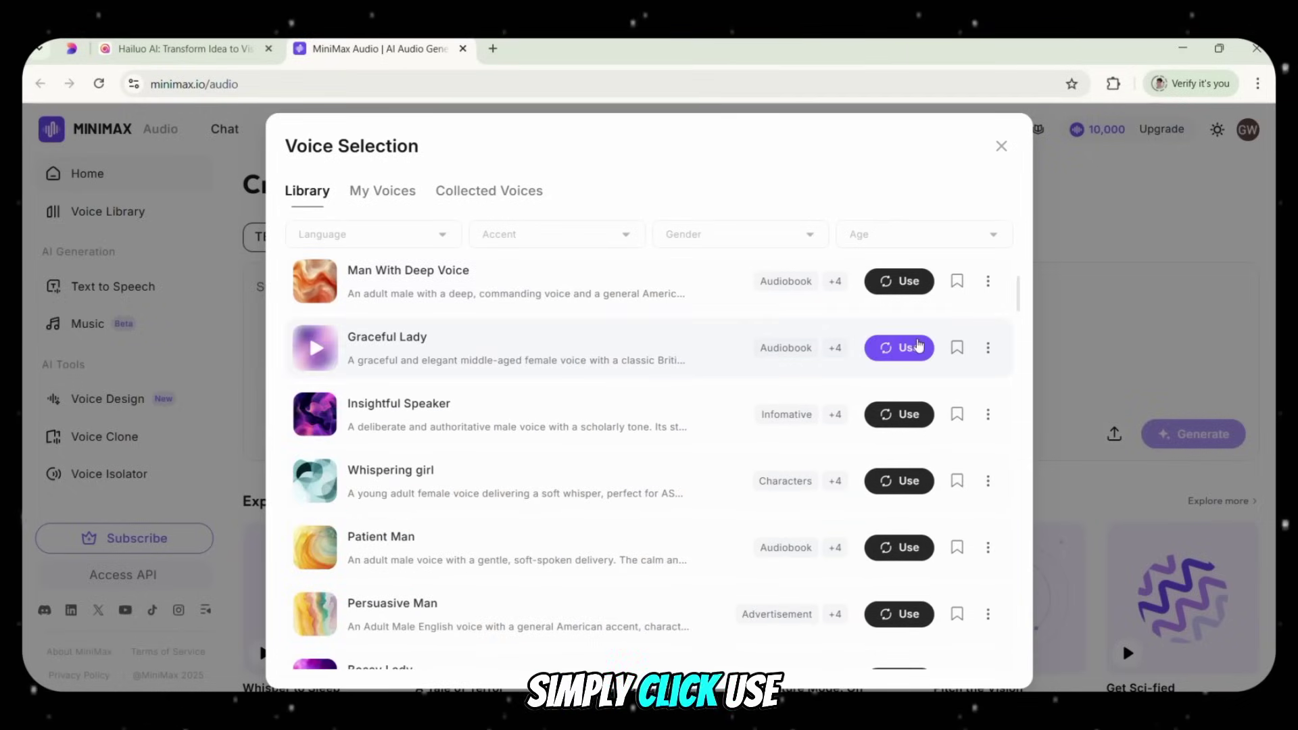
{"action": "left_click", "coordinate": [899, 344]}
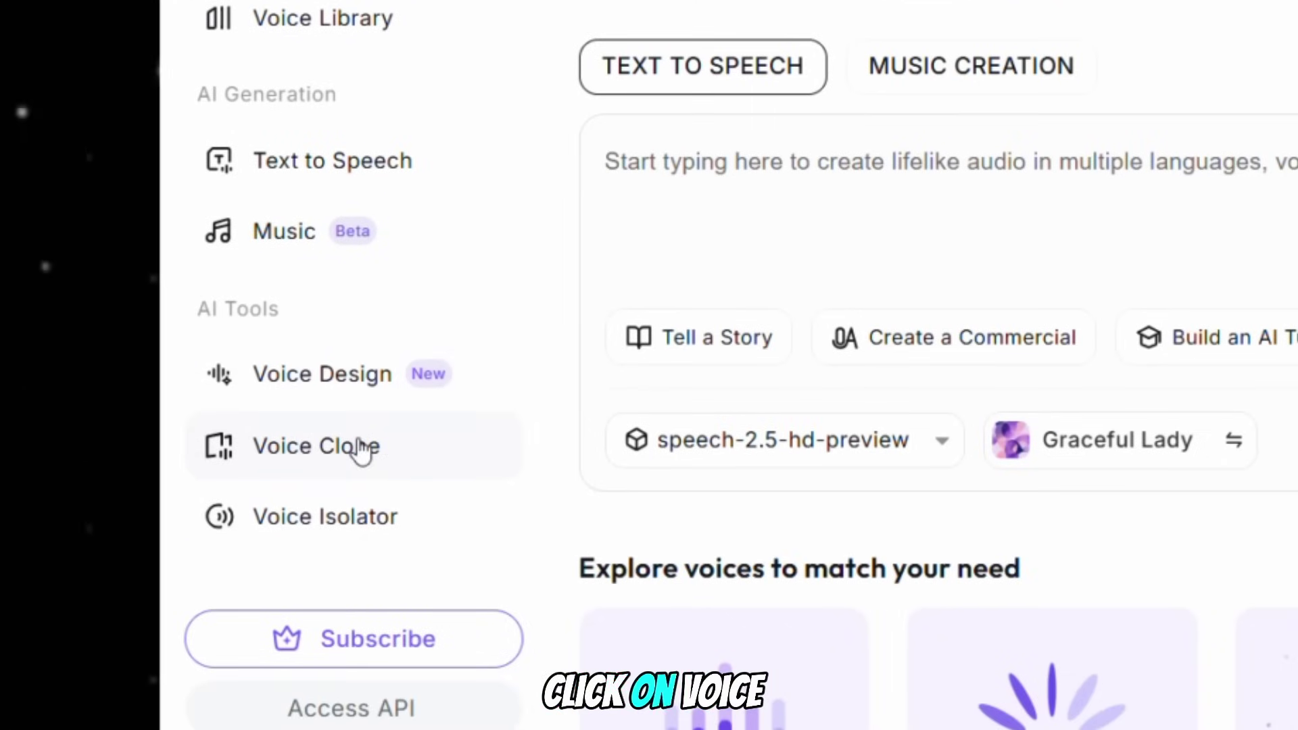
- Go to the Voice Clone page from the sidebar
{"action": "left_click", "coordinate": [363, 451]}
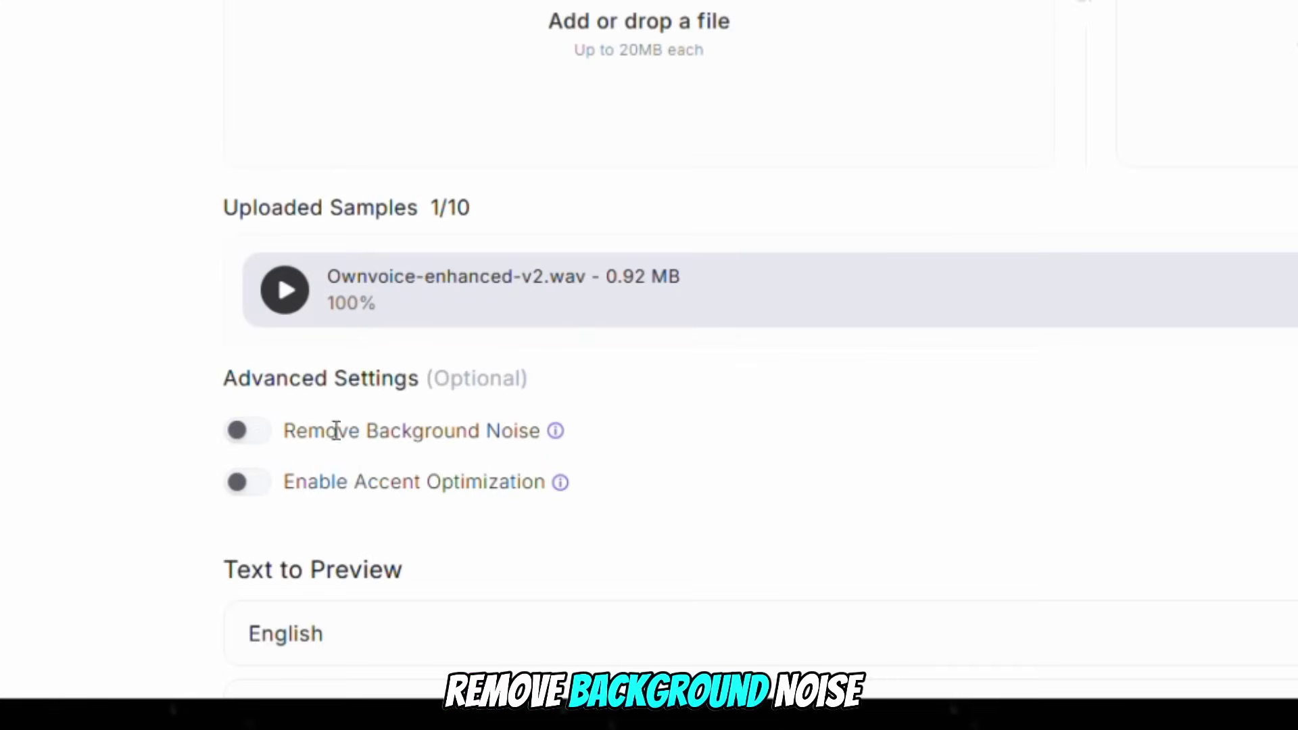
{"action": "left_click", "coordinate": [247, 432]}
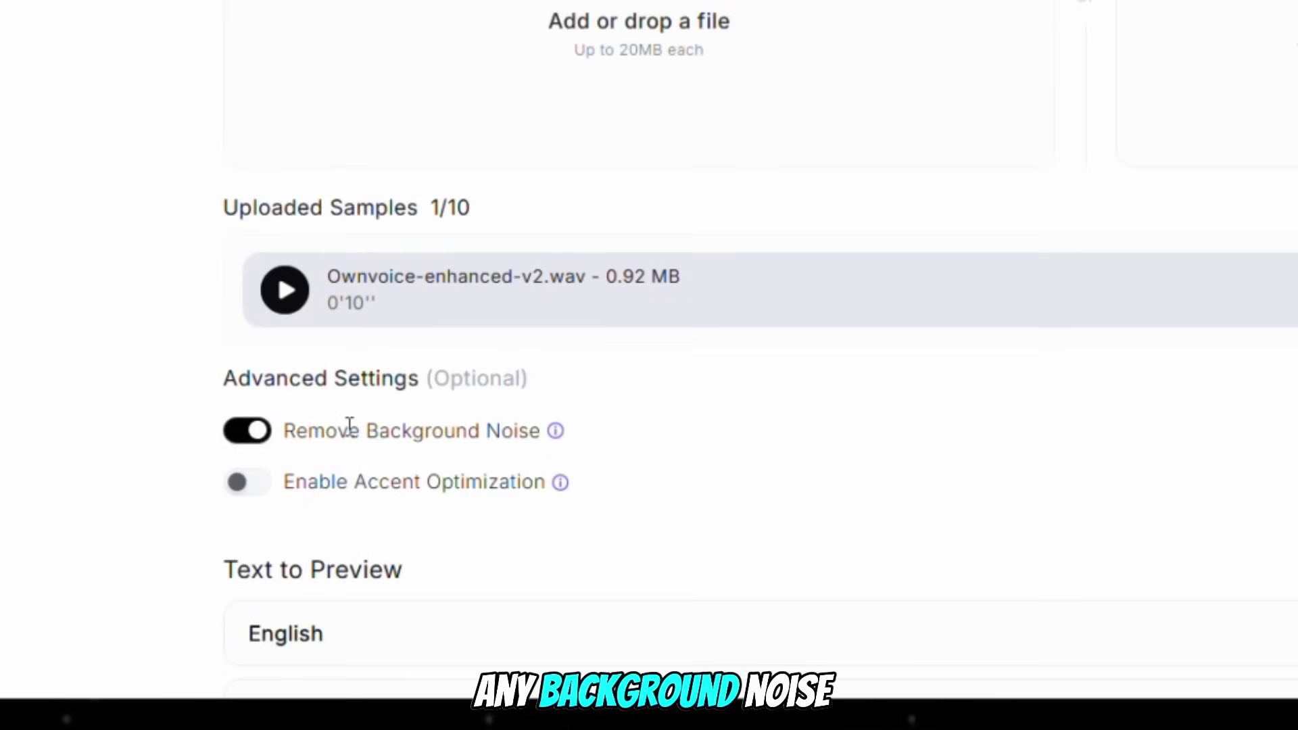
{"action": "left_click", "coordinate": [263, 433]}
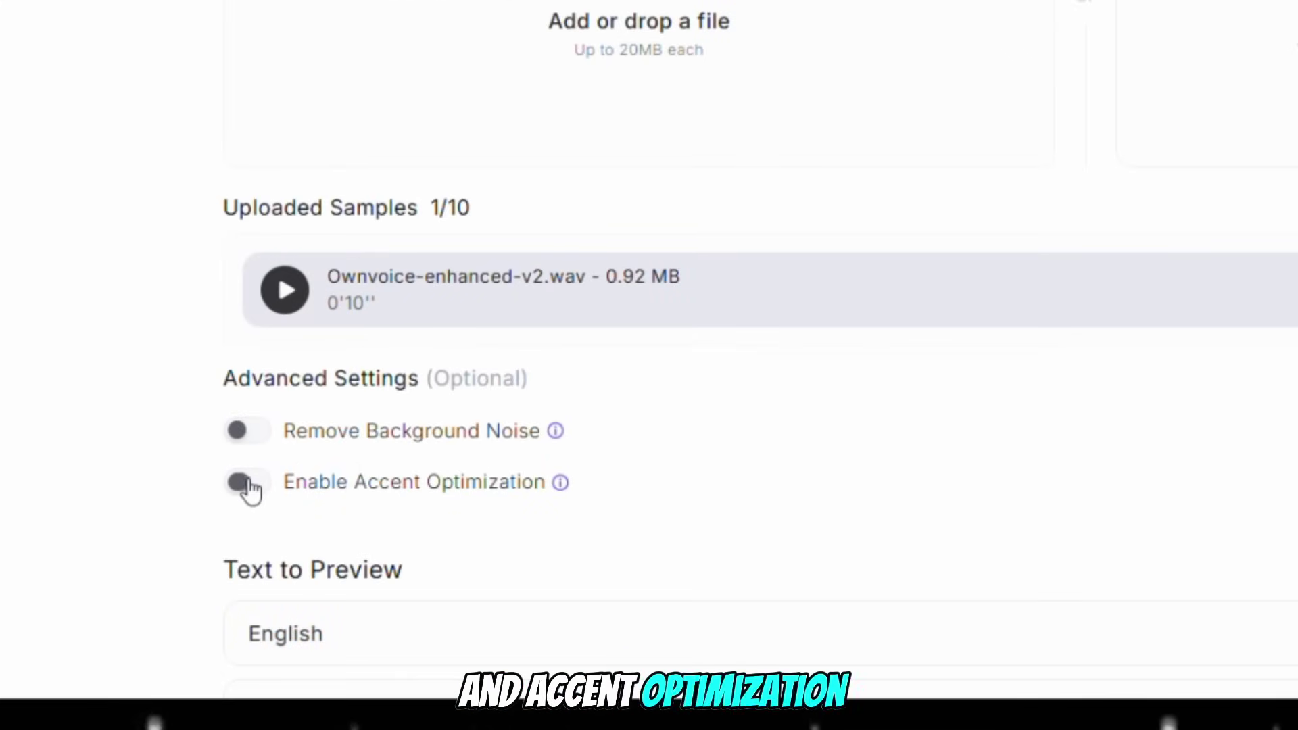
{"action": "left_click", "coordinate": [251, 488]}
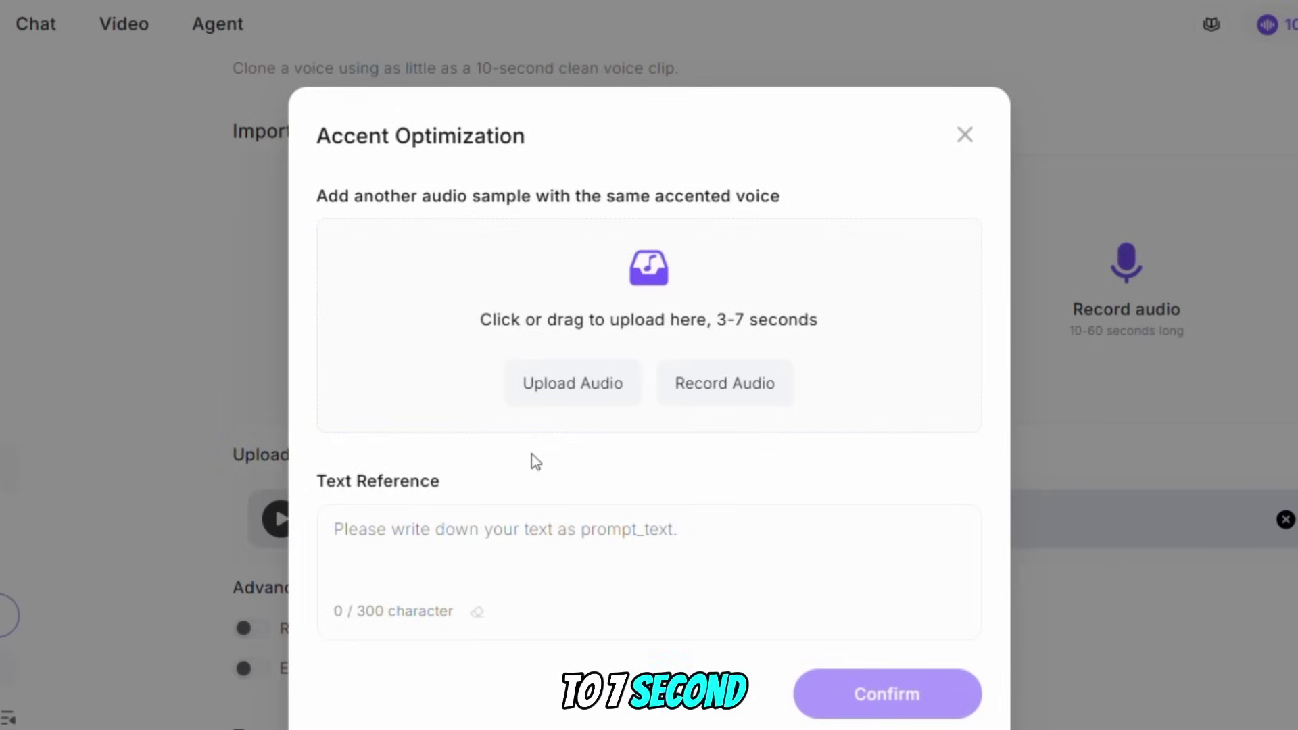
{"action": "left_click", "coordinate": [960, 140]}
{"action": "scroll", "coordinate": [473, 546], "scroll_direction": "down", "scroll_amount": 3}
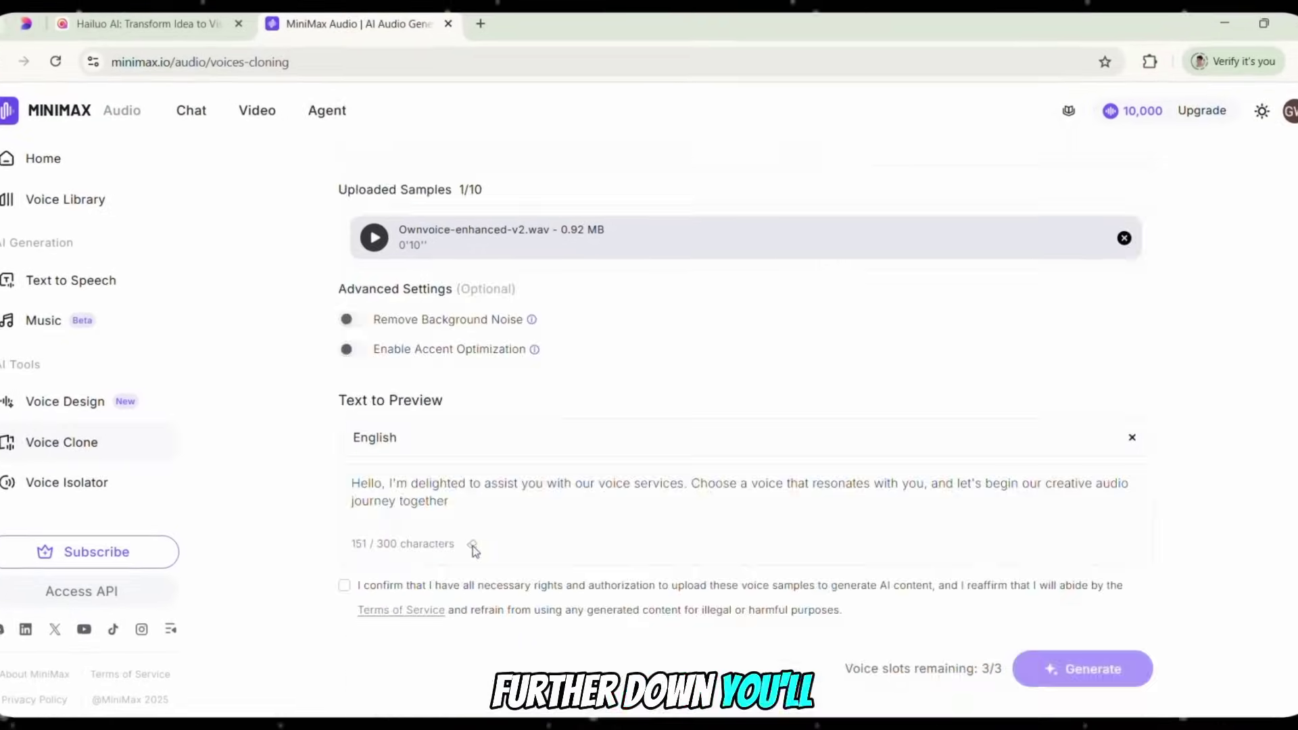
- Set the Text to Preview language to English
{"action": "left_click", "coordinate": [475, 446]}
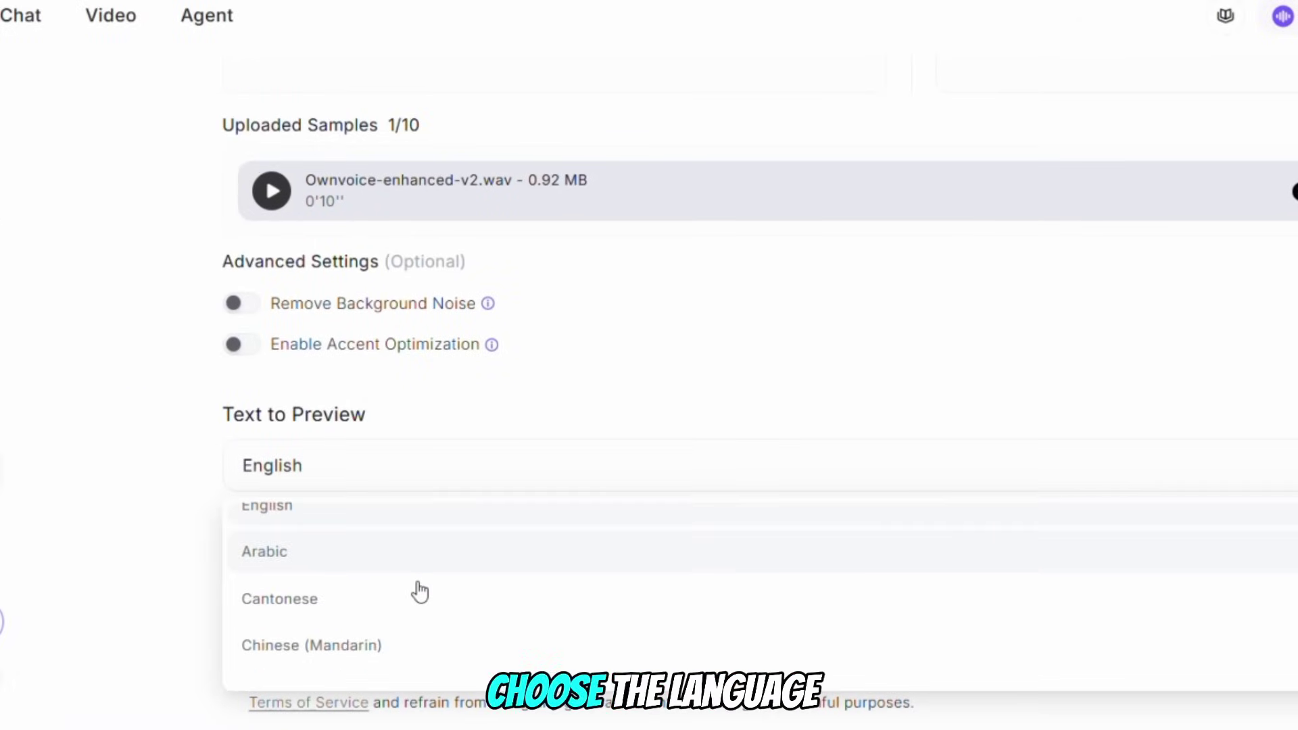
{"action": "scroll", "coordinate": [419, 592], "scroll_direction": "down", "scroll_amount": 5}
{"action": "scroll", "coordinate": [419, 592], "scroll_direction": "up", "scroll_amount": 5}
{"action": "scroll", "coordinate": [415, 592], "scroll_direction": "down", "scroll_amount": 10}
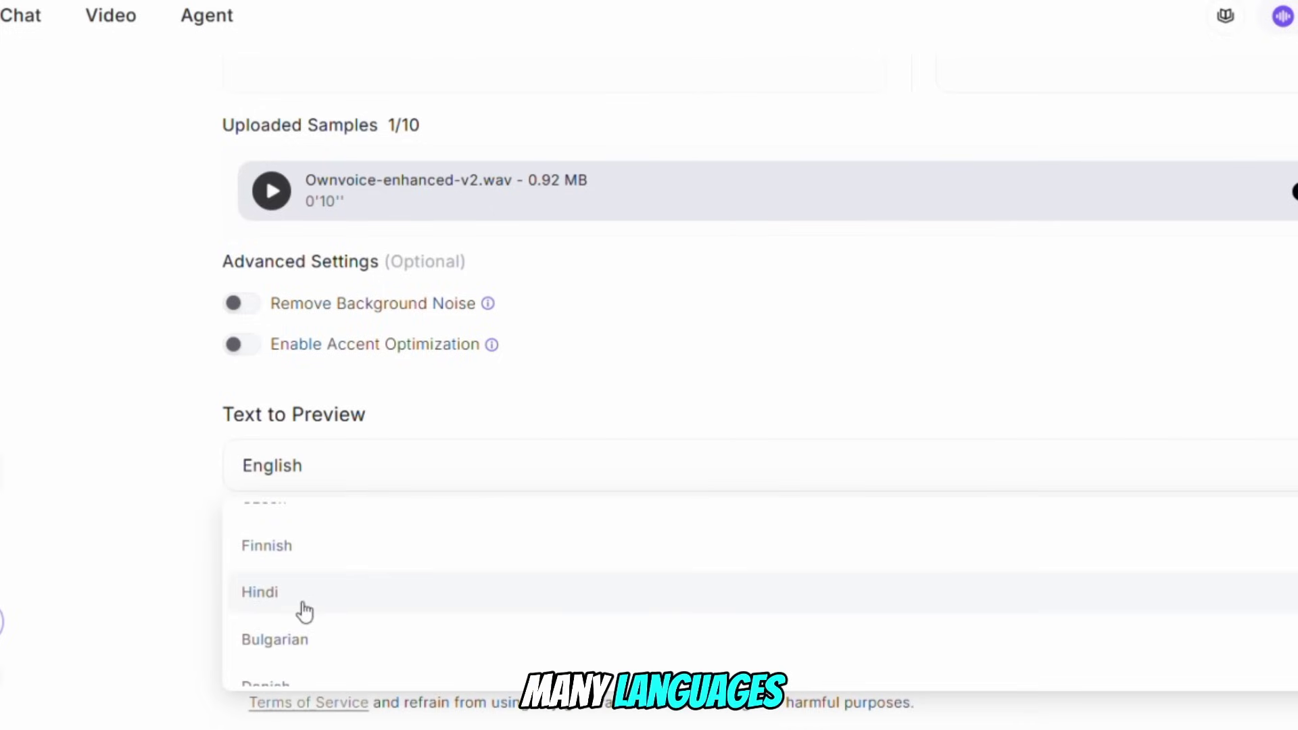
{"action": "scroll", "coordinate": [317, 636], "scroll_direction": "down", "scroll_amount": 10}
{"action": "scroll", "coordinate": [352, 594], "scroll_direction": "up", "scroll_amount": 15}
{"action": "left_click", "coordinate": [376, 521]}
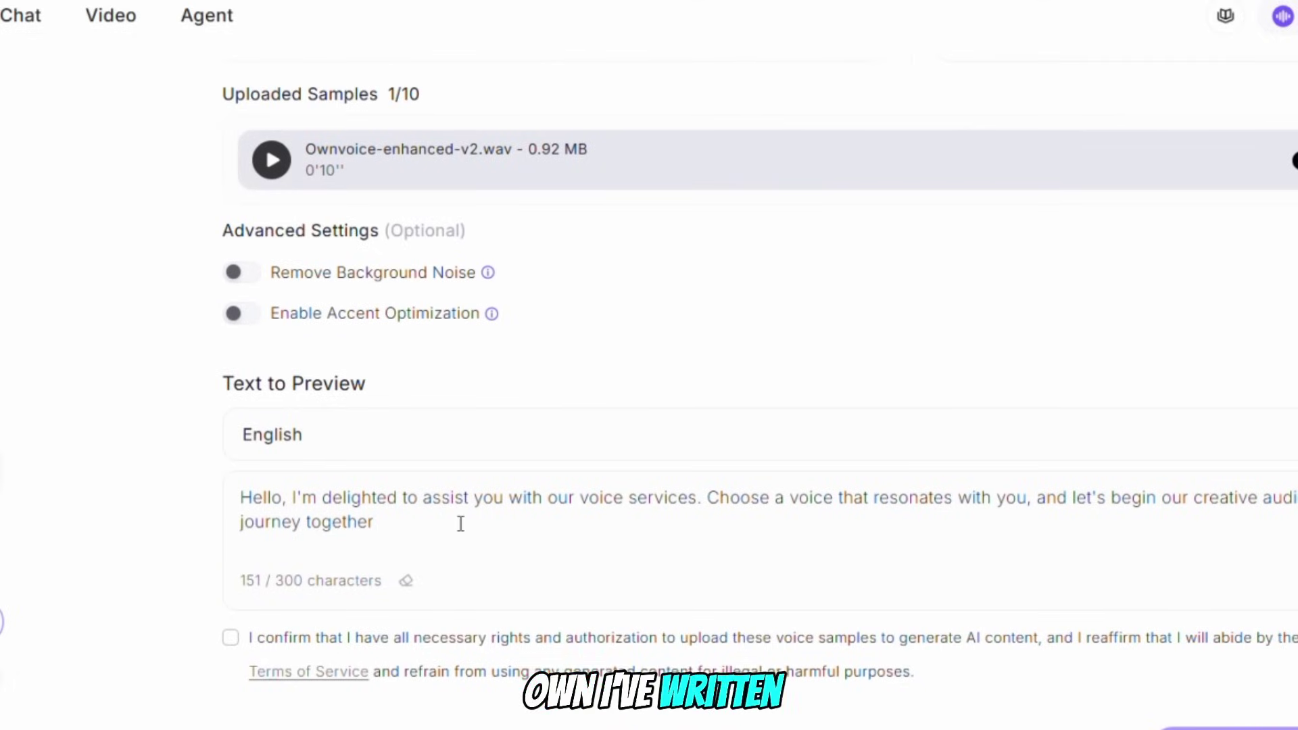
- Replace the default preview text with the YouTube-channel greeting, pasted as plain text
{"action": "key", "text": "ctrl+a"}
{"action": "right_click", "coordinate": [325, 484]}
{"action": "left_click", "coordinate": [351, 98]}
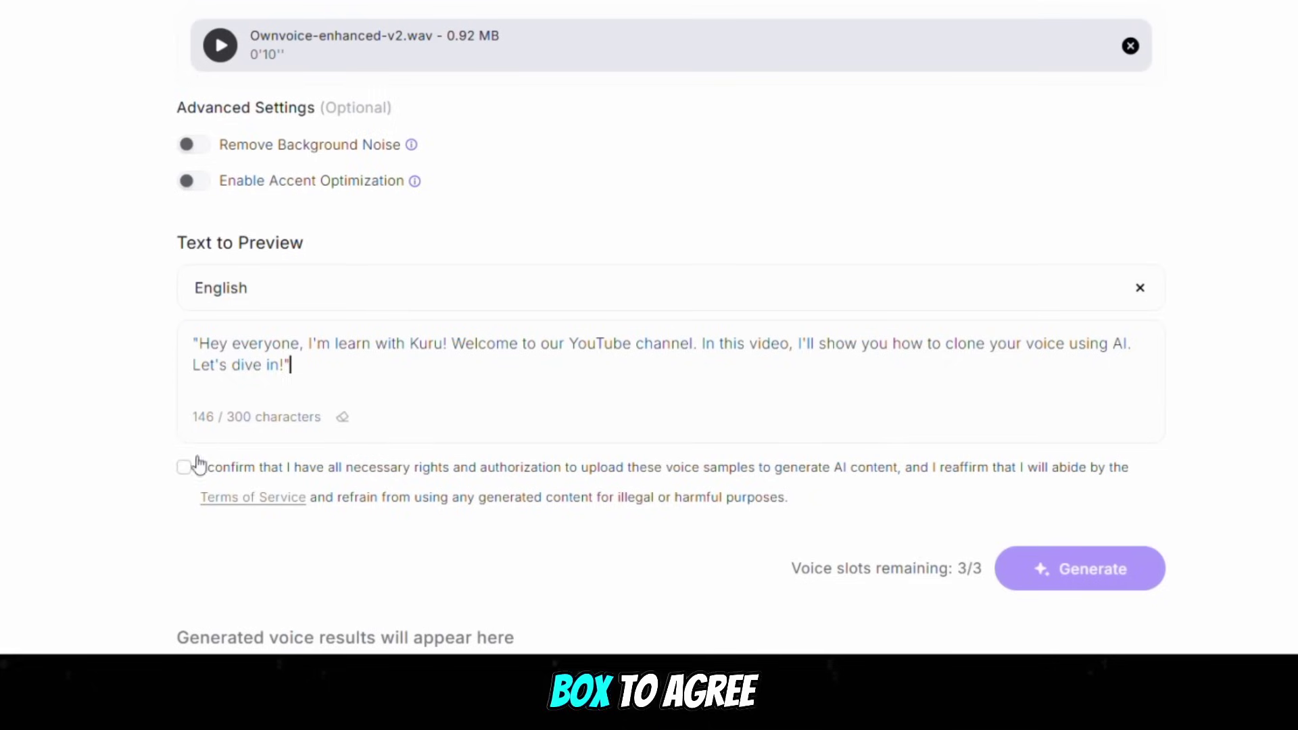
- Agree to the rights terms, generate and listen to the clone preview, then confirm it
{"action": "left_click", "coordinate": [184, 468]}
{"action": "left_click", "coordinate": [1080, 568]}
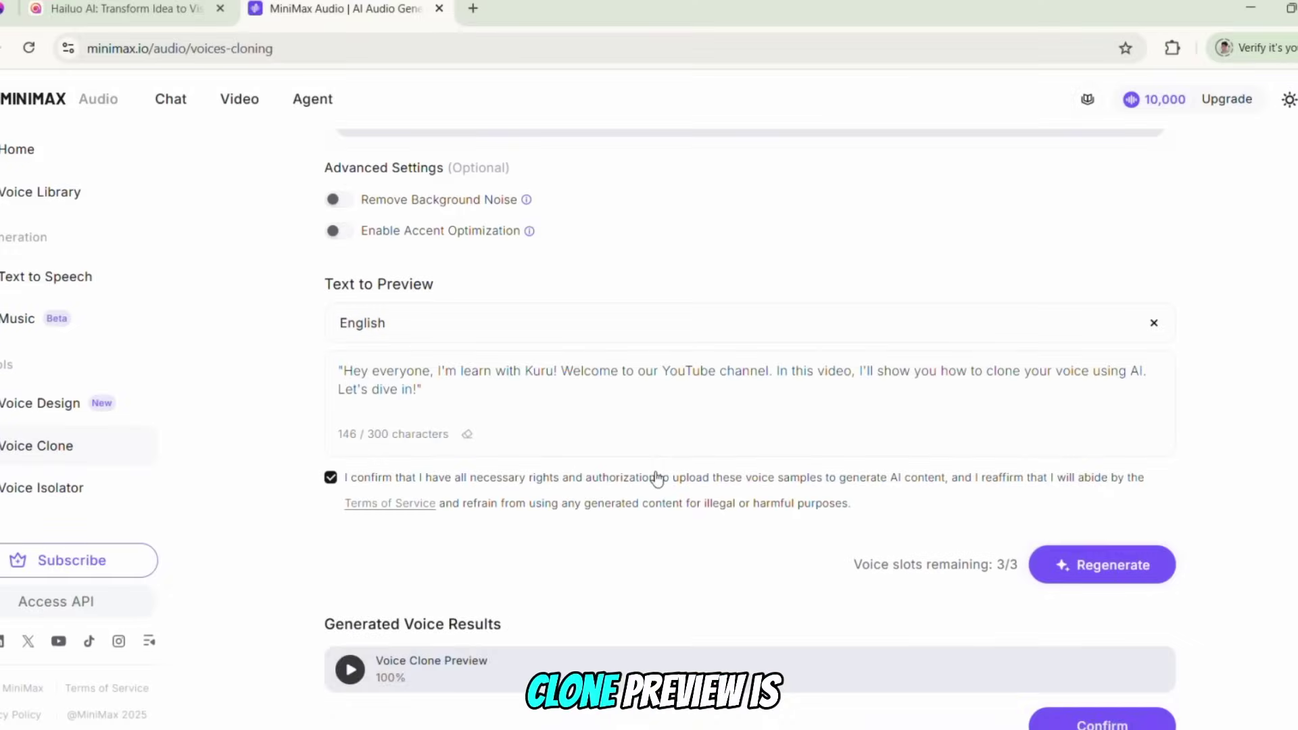
{"action": "scroll", "coordinate": [371, 622], "scroll_direction": "down", "scroll_amount": 1}
{"action": "left_click", "coordinate": [353, 612]}
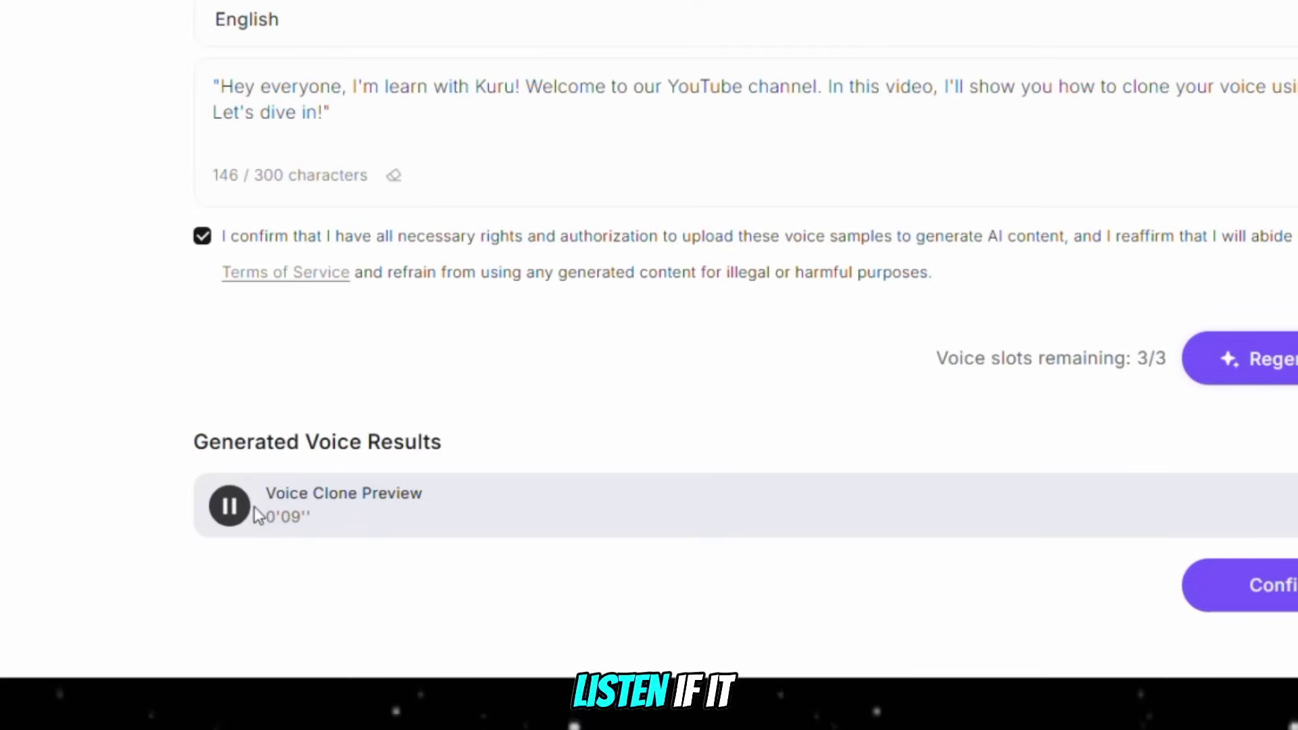
{"action": "left_click", "coordinate": [229, 506]}
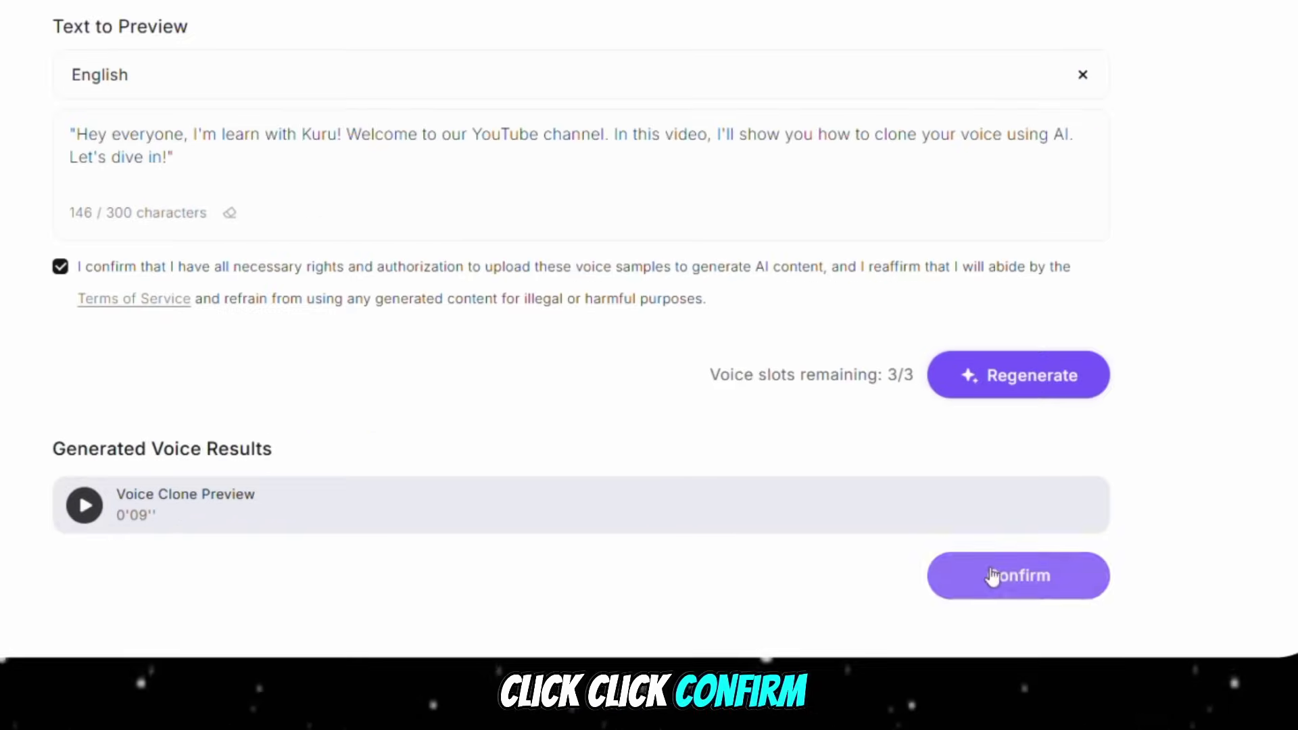
{"action": "left_click", "coordinate": [1254, 586]}
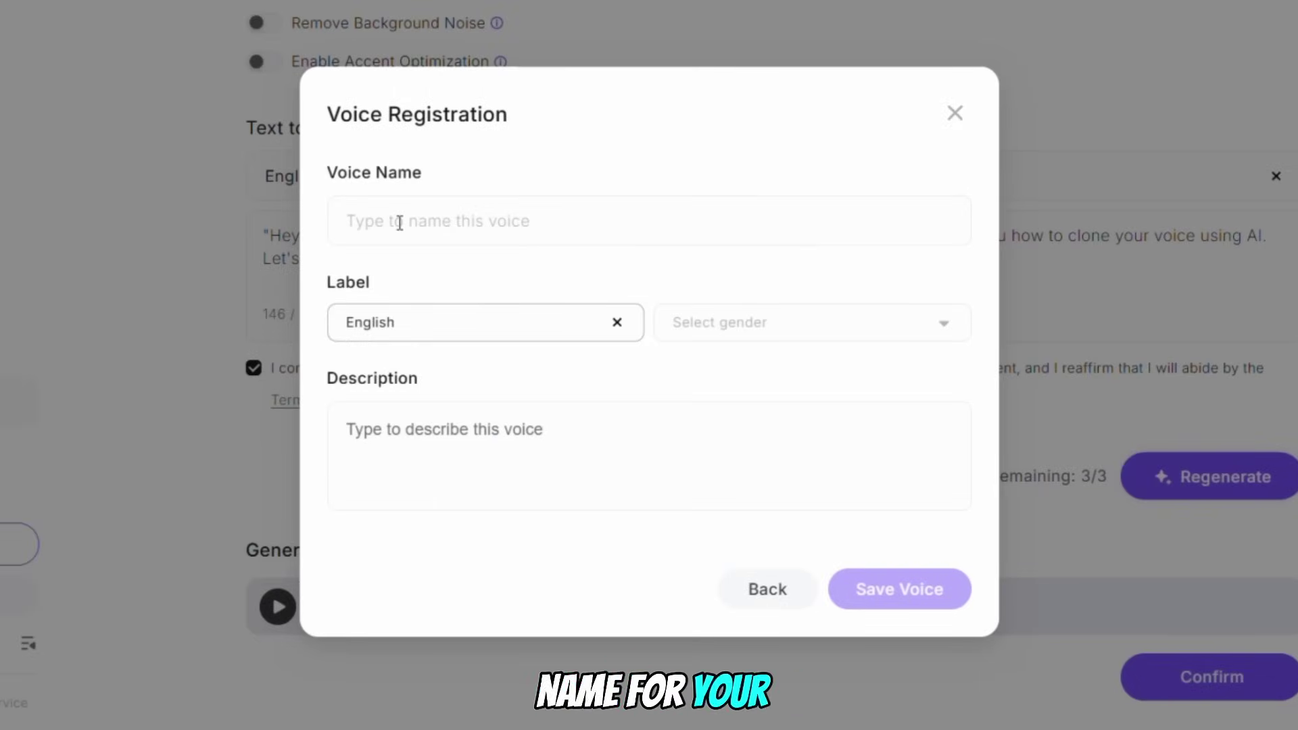
- Save the clone as 'Learn with kuru' (English, Male) and view it under My Voices
{"action": "type", "text": "Learn with kuru"}
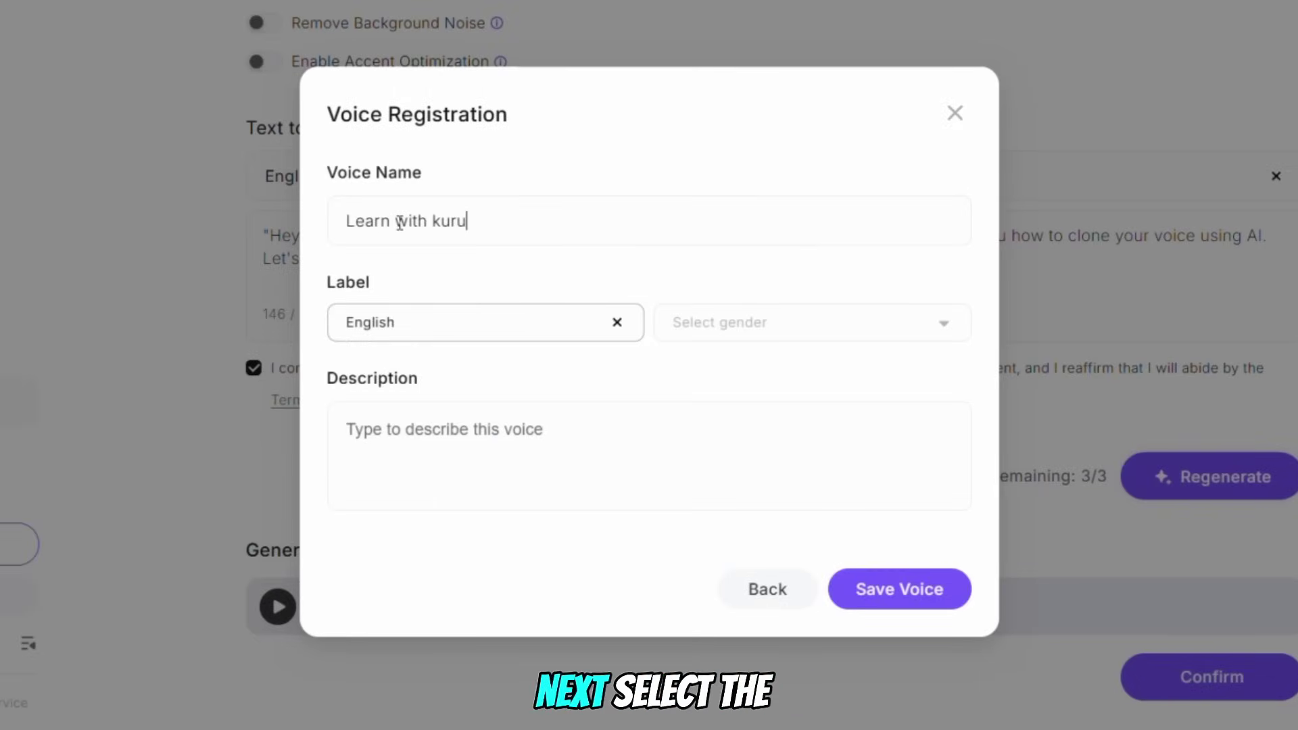
{"action": "left_click", "coordinate": [459, 338]}
{"action": "scroll", "coordinate": [431, 414], "scroll_direction": "down", "scroll_amount": 5}
{"action": "scroll", "coordinate": [432, 414], "scroll_direction": "up", "scroll_amount": 5}
{"action": "left_click", "coordinate": [411, 373]}
{"action": "left_click", "coordinate": [732, 336]}
{"action": "left_click", "coordinate": [401, 451]}
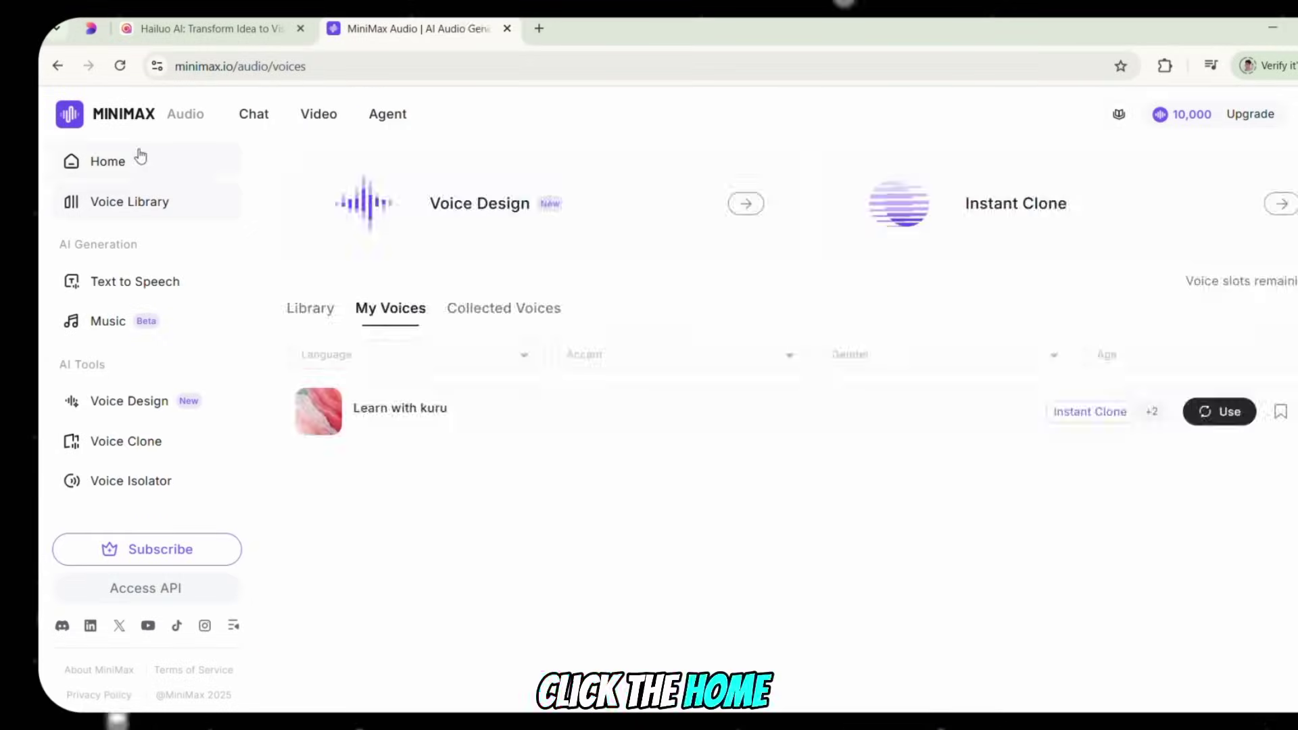
{"action": "left_click", "coordinate": [132, 159]}
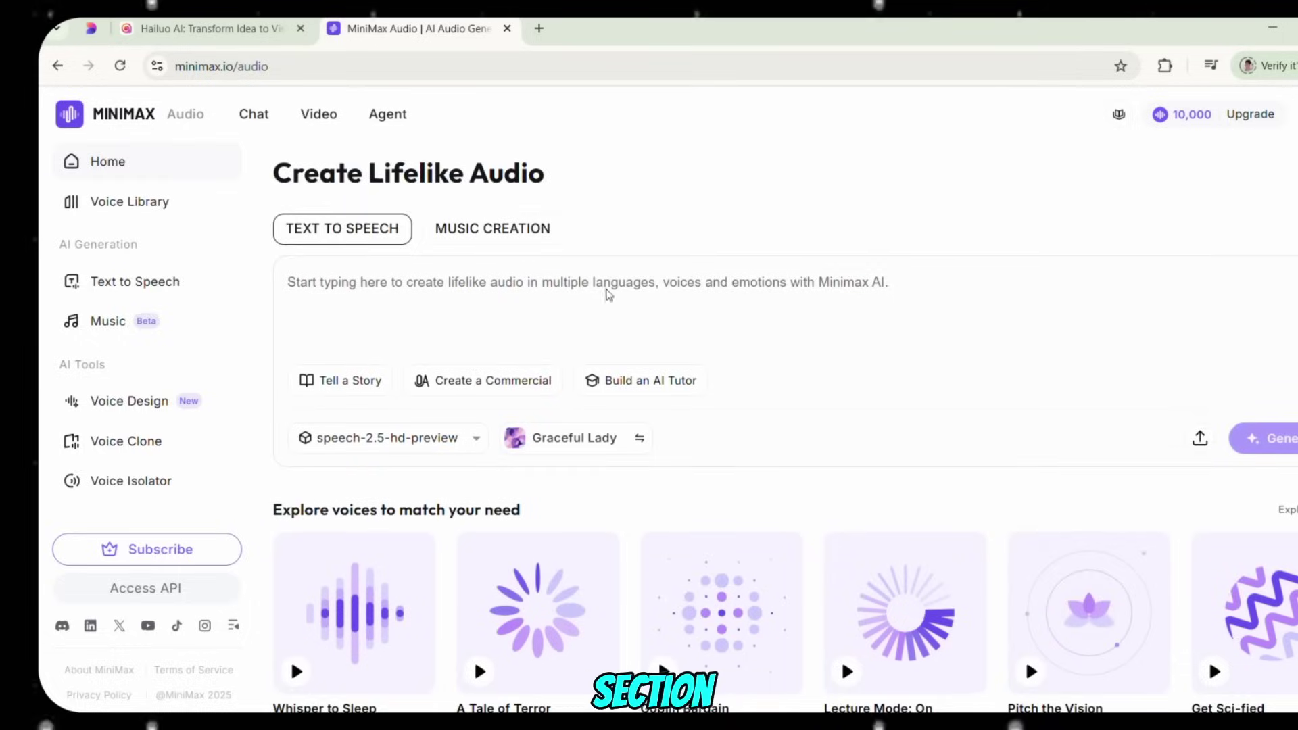
{"action": "left_click", "coordinate": [578, 439]}
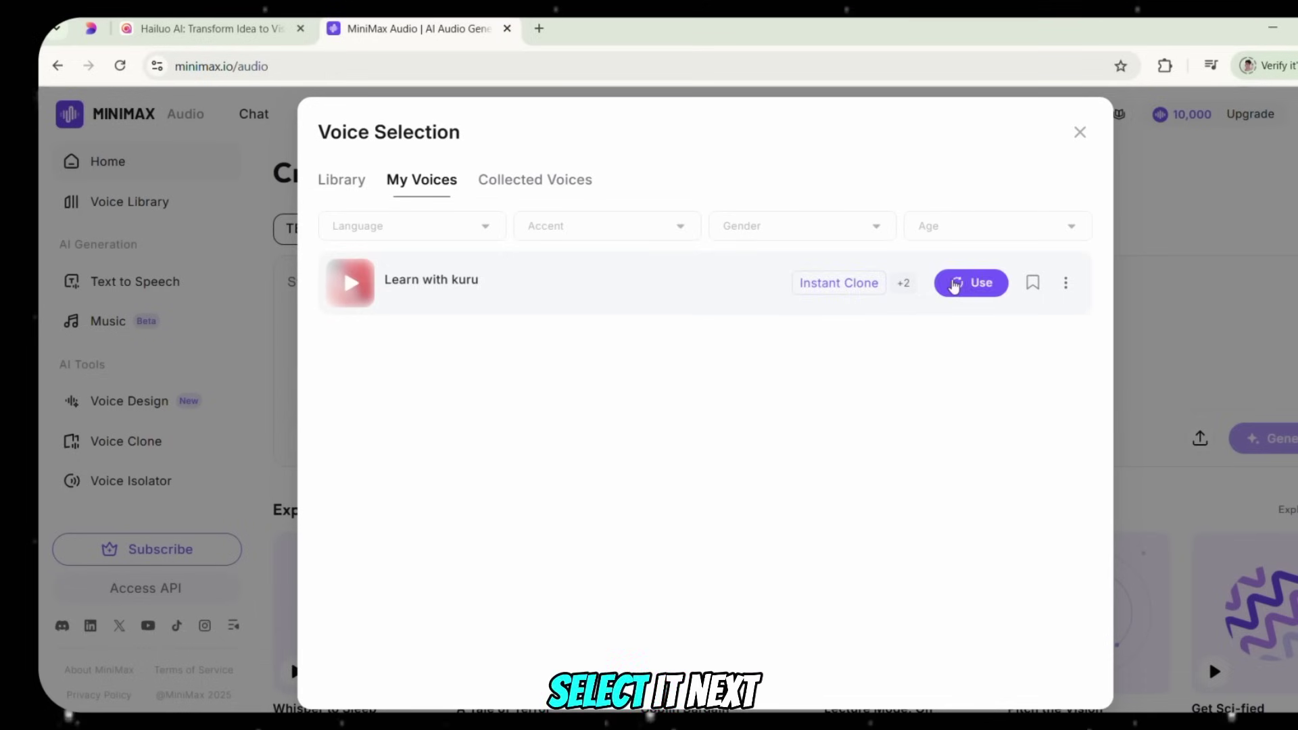
- Select the Learn with kuru voice and paste the script into the text box
{"action": "left_click", "coordinate": [959, 286]}
{"action": "right_click", "coordinate": [449, 285]}
{"action": "left_click", "coordinate": [510, 458]}
- Keep the speech-2.5-hd-preview model and move the script to the Speech Synthesis page
{"action": "left_click", "coordinate": [389, 437]}
{"action": "scroll", "coordinate": [420, 573], "scroll_direction": "down", "scroll_amount": 2}
{"action": "scroll", "coordinate": [523, 668], "scroll_direction": "up", "scroll_amount": 3}
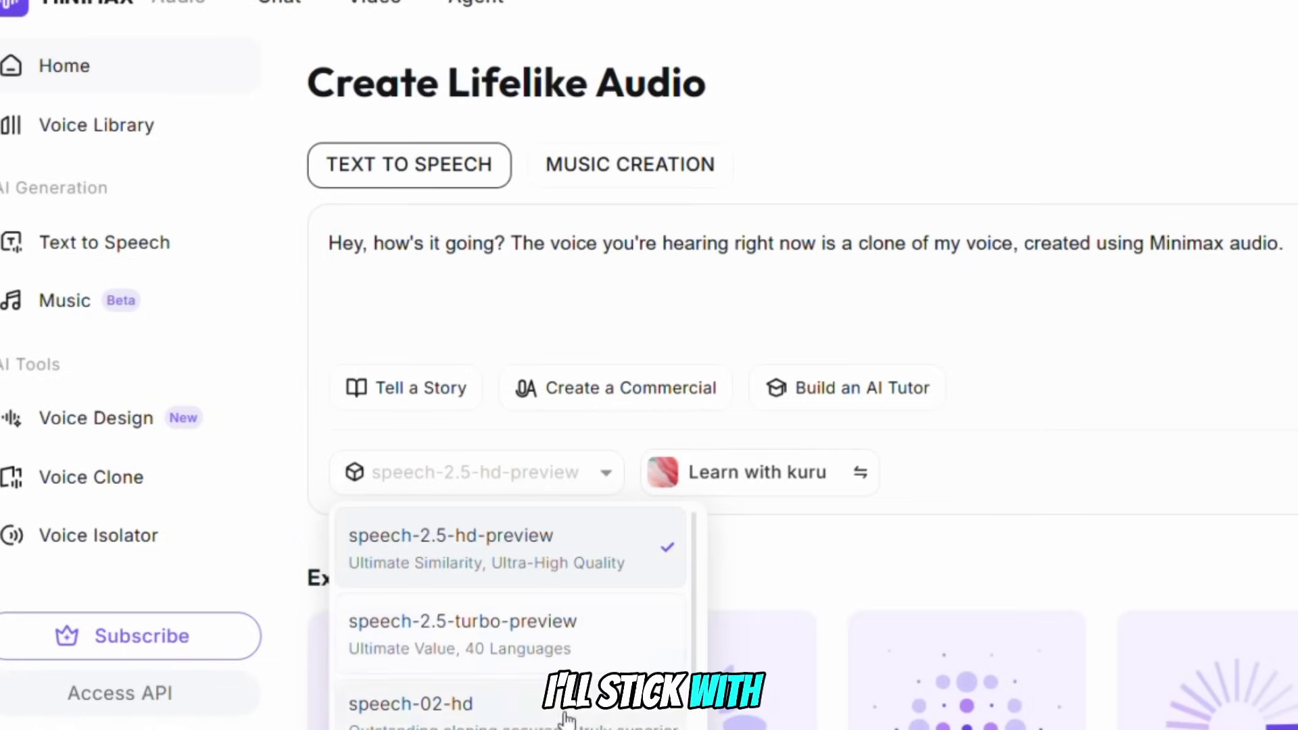
{"action": "left_click", "coordinate": [552, 567]}
{"action": "left_click", "coordinate": [1297, 461]}
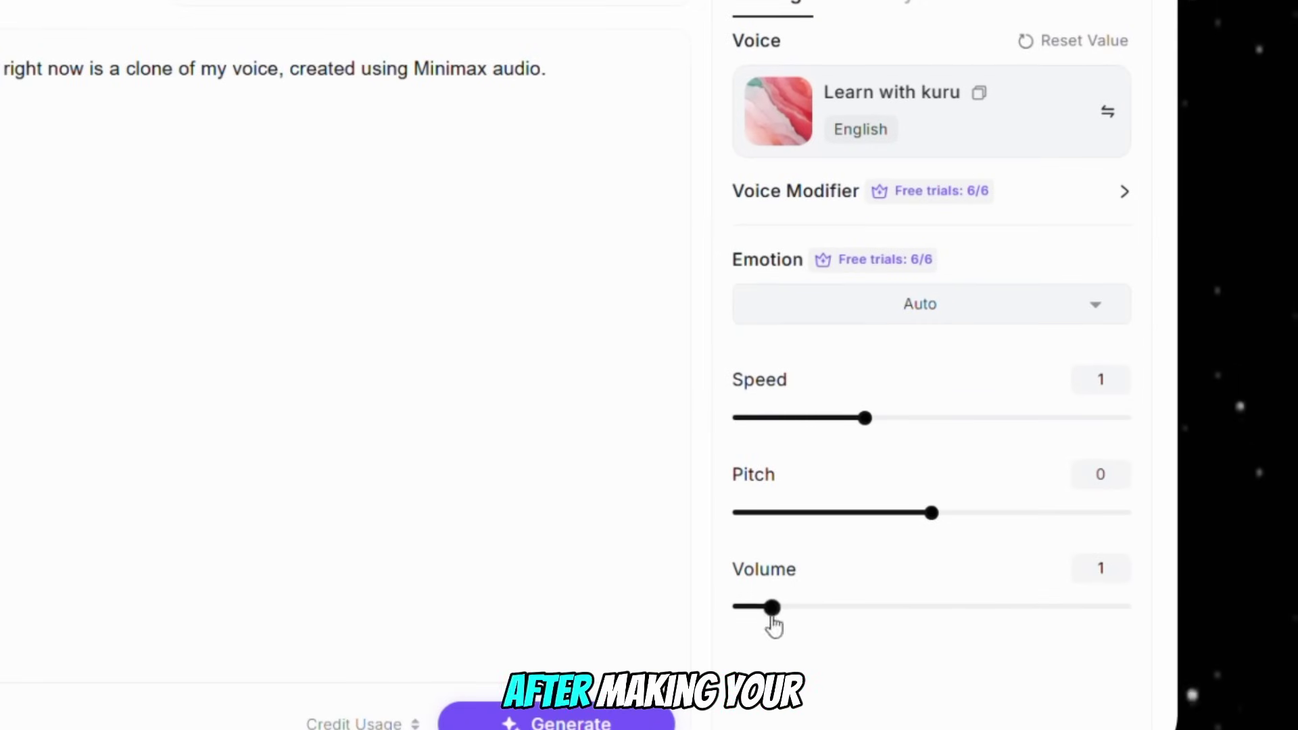
{"action": "left_click", "coordinate": [501, 722]}
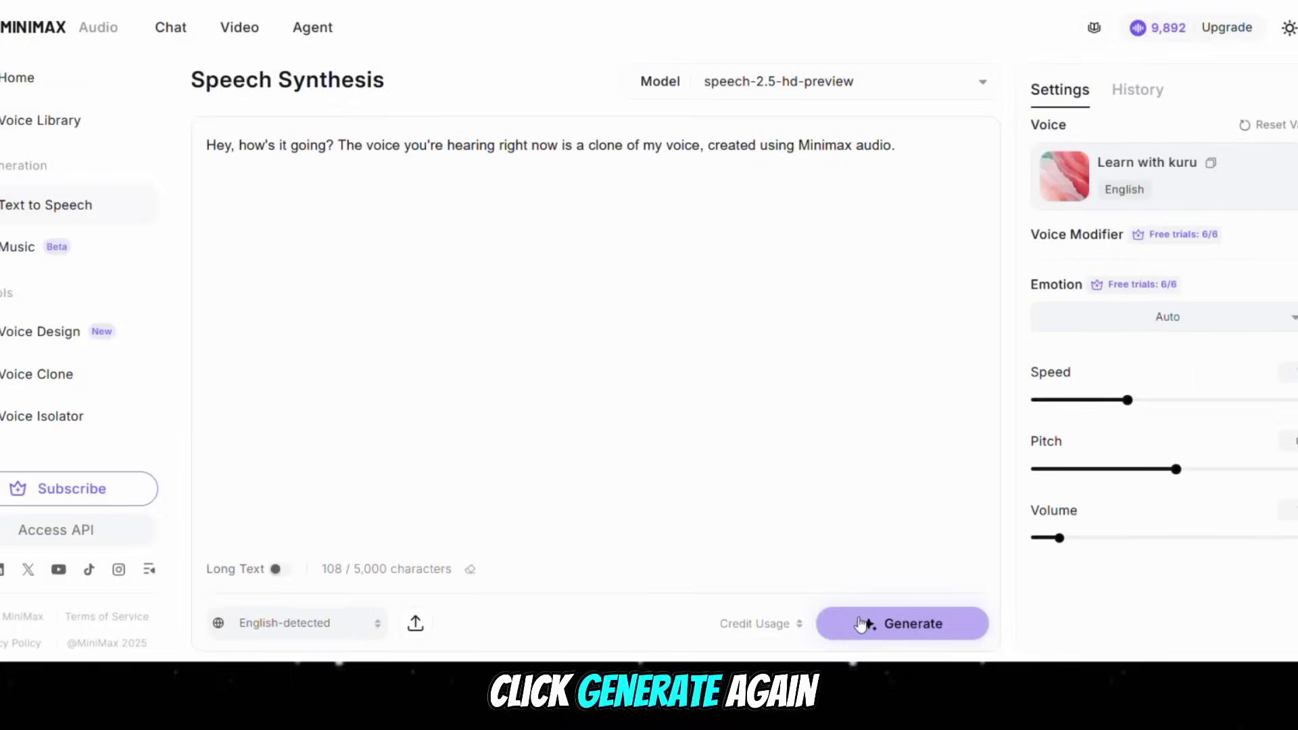
- Generate speech from the script in the Learn with kuru voice
{"action": "left_click", "coordinate": [861, 623]}
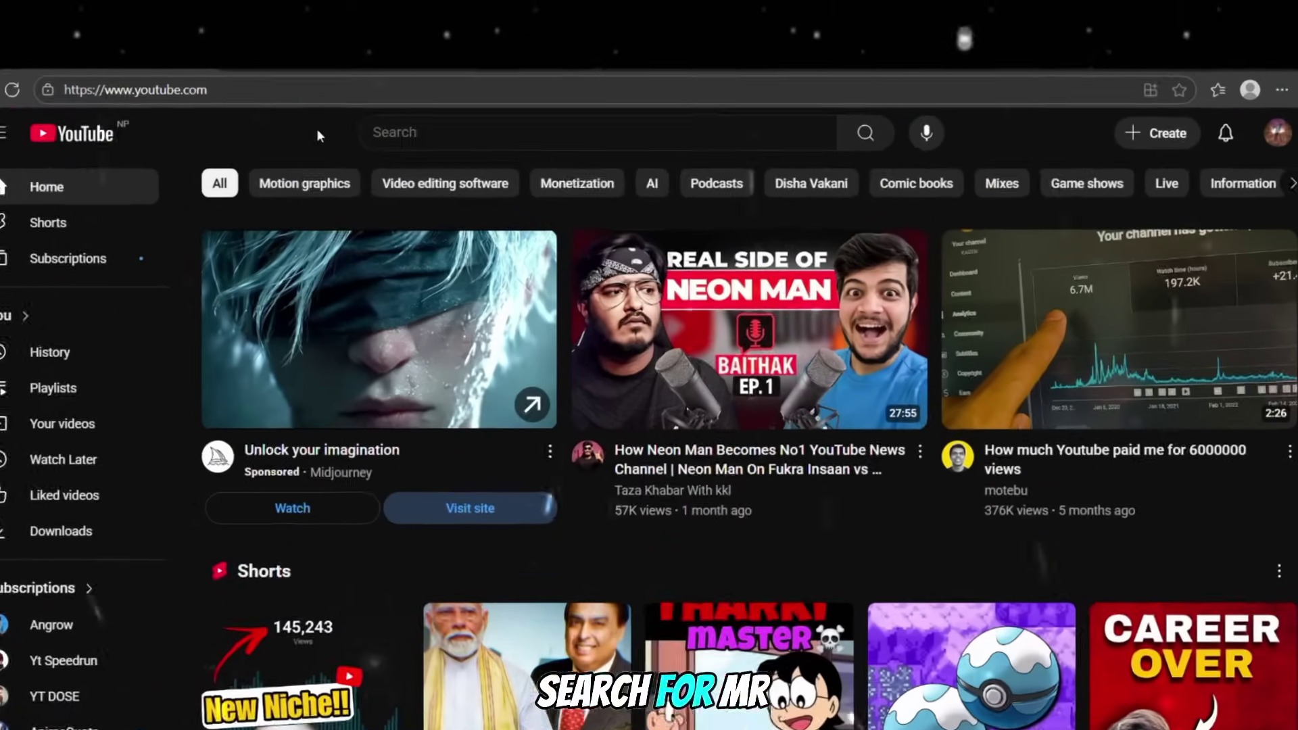
- Search YouTube for 'mrbeast podcast', play the first video, and mark a screen-recording area over it
{"action": "left_click", "coordinate": [472, 107]}
{"action": "type", "text": "mrbeast podcast"}
{"action": "key", "text": "Return"}
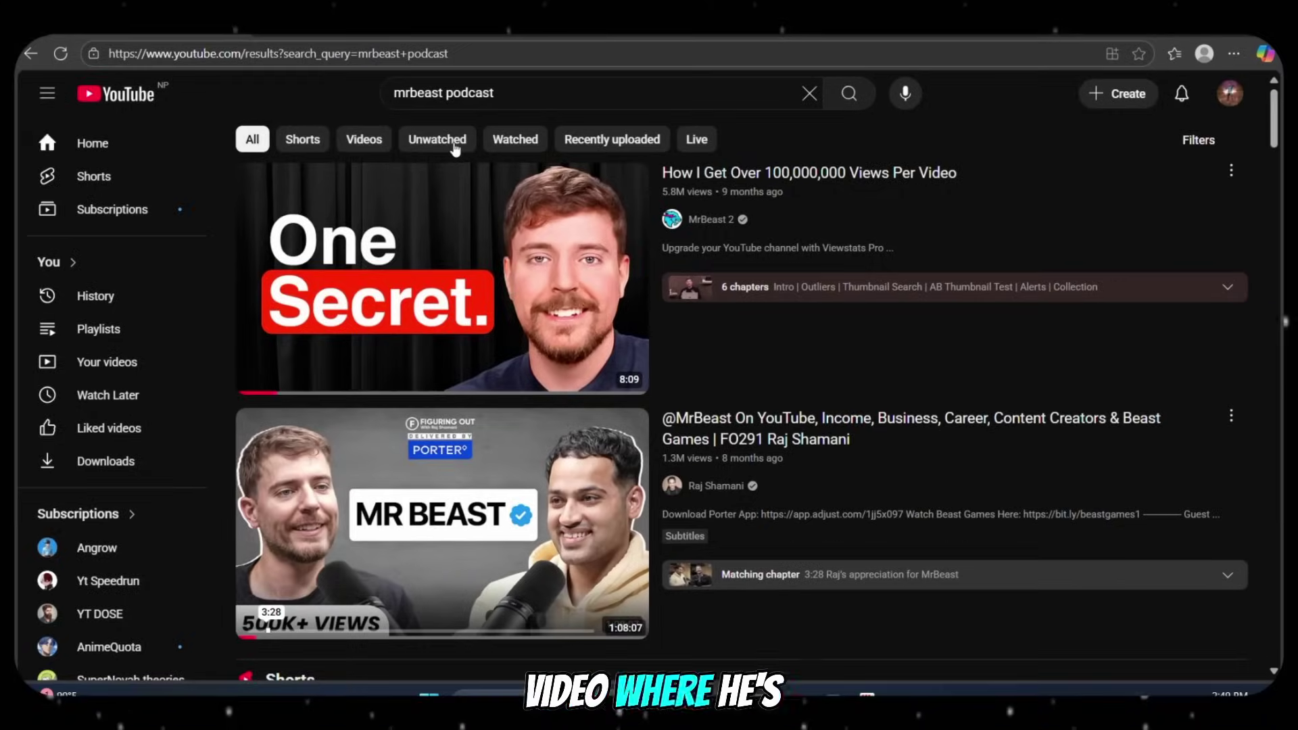
{"action": "scroll", "coordinate": [454, 150], "scroll_direction": "down", "scroll_amount": 1}
{"action": "left_click", "coordinate": [380, 269]}
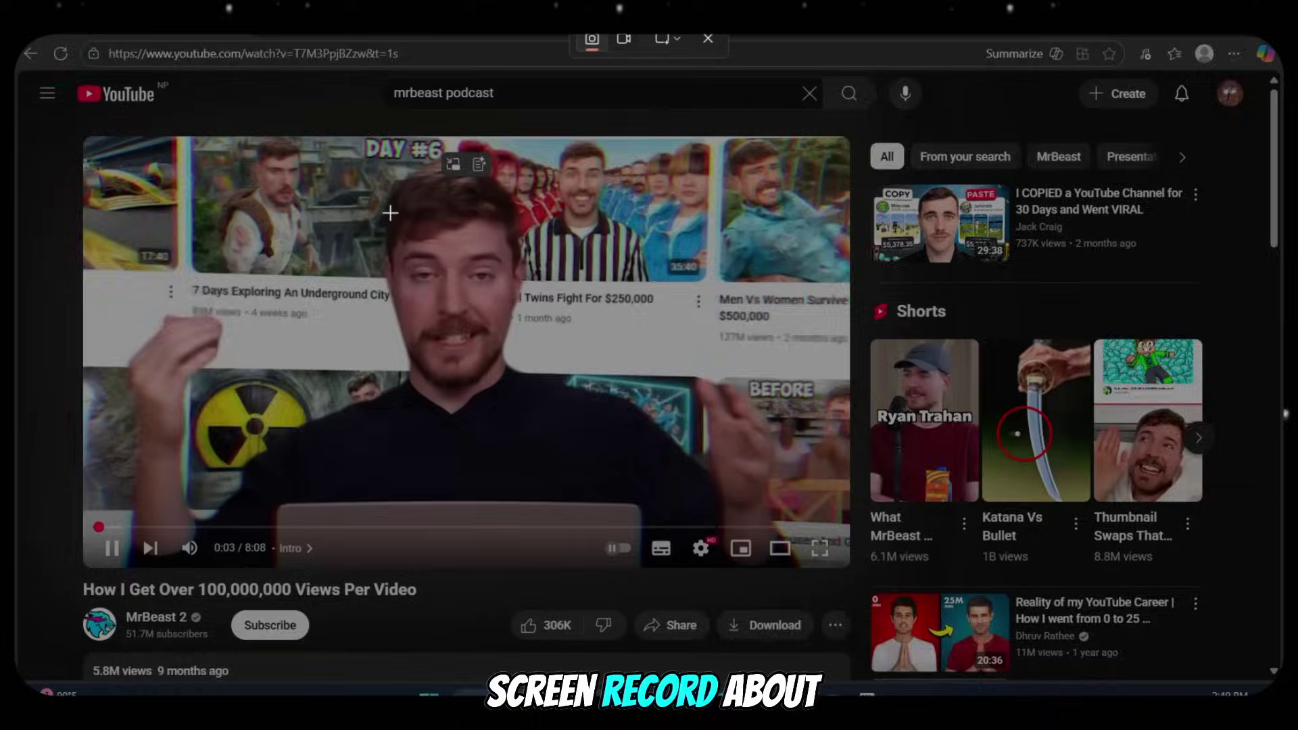
{"action": "key", "text": "super+shift+r"}
{"action": "left_click_drag", "start_coordinate": [90, 138], "coordinate": [849, 566]}
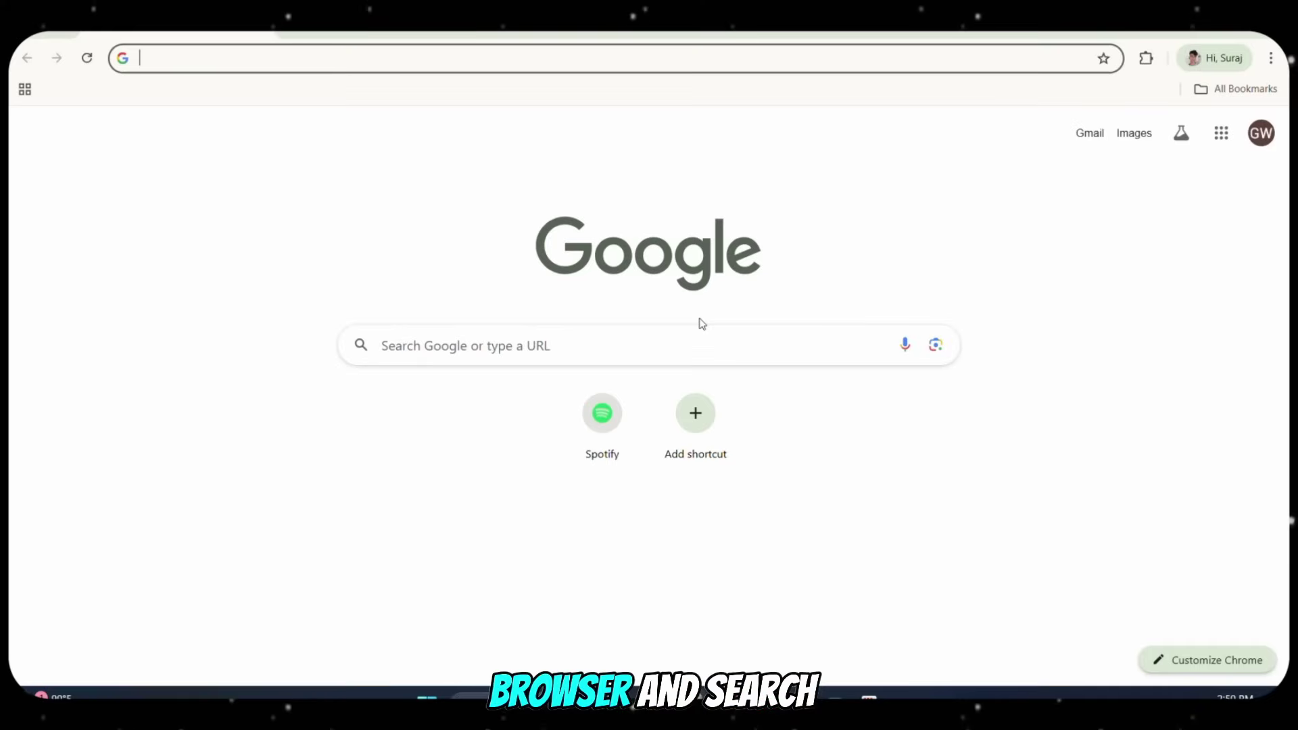
- Search Google for 'video to audio converter' and open FreeConvert's Video to MP3 converter
{"action": "left_click", "coordinate": [658, 344]}
{"action": "type", "text": "video to audio"}
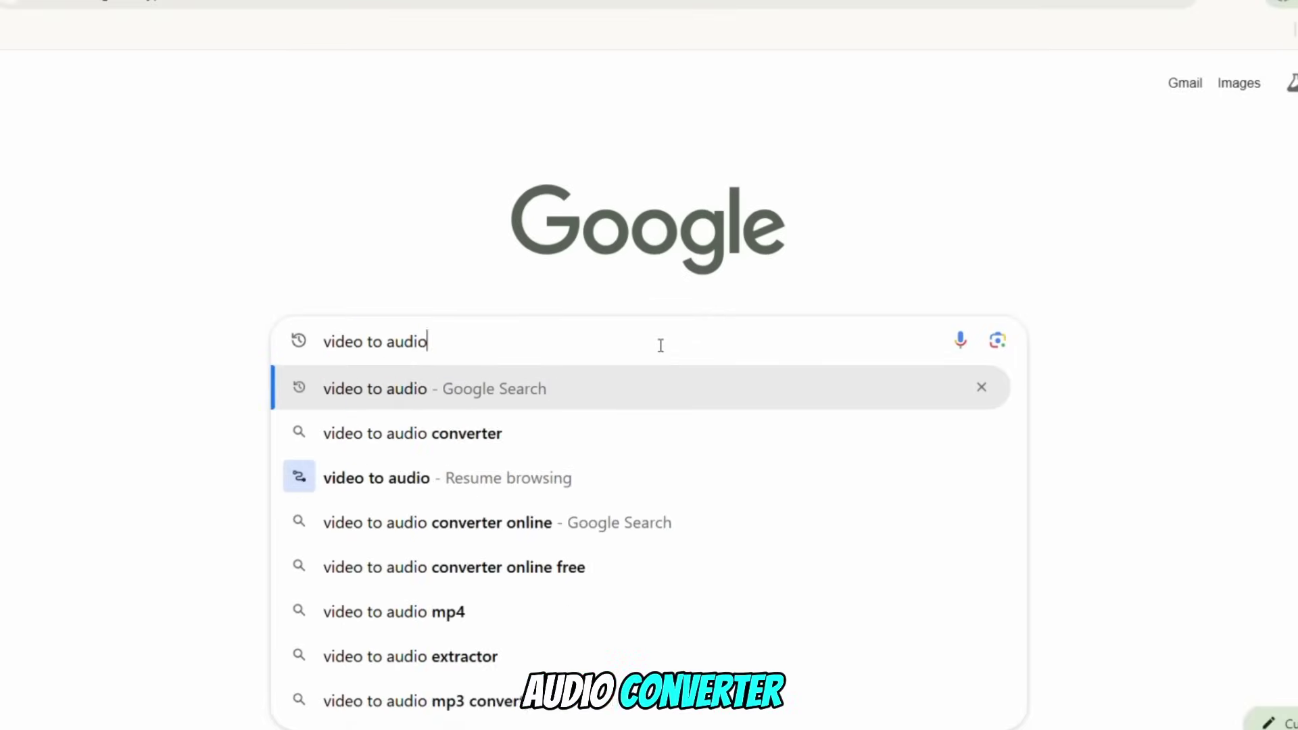
{"action": "type", "text": " converter"}
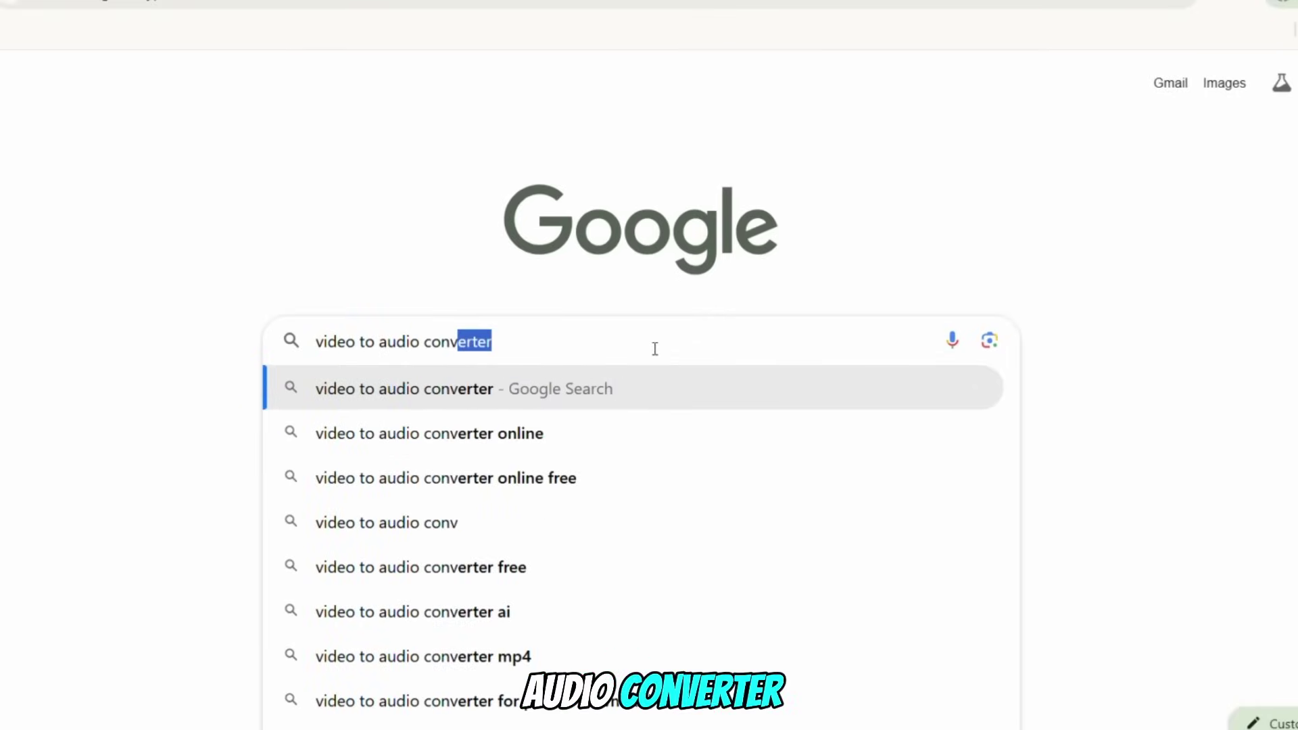
{"action": "key", "text": "Return"}
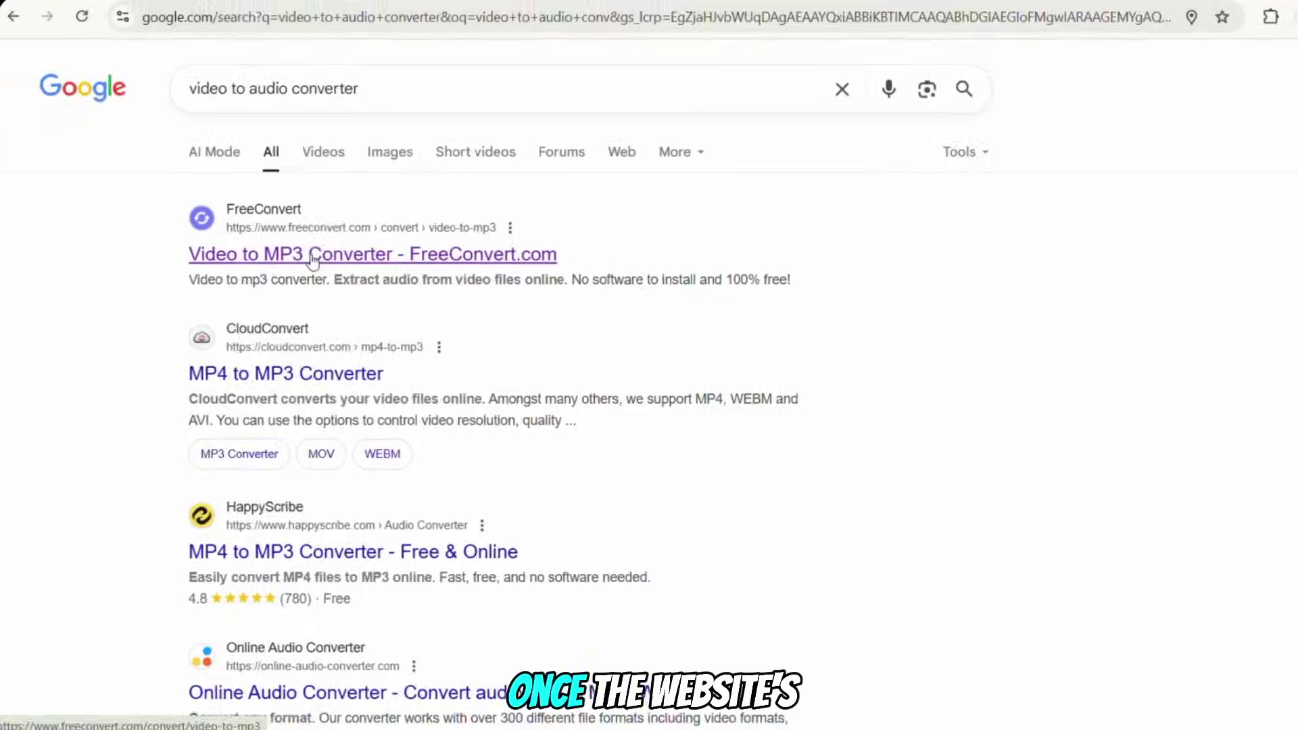
{"action": "left_click", "coordinate": [328, 245]}
- Convert the screen recording to MP3 and download Screen Recording 2025-08-29 144957.mp3
{"action": "mouse_move", "coordinate": [669, 504]}
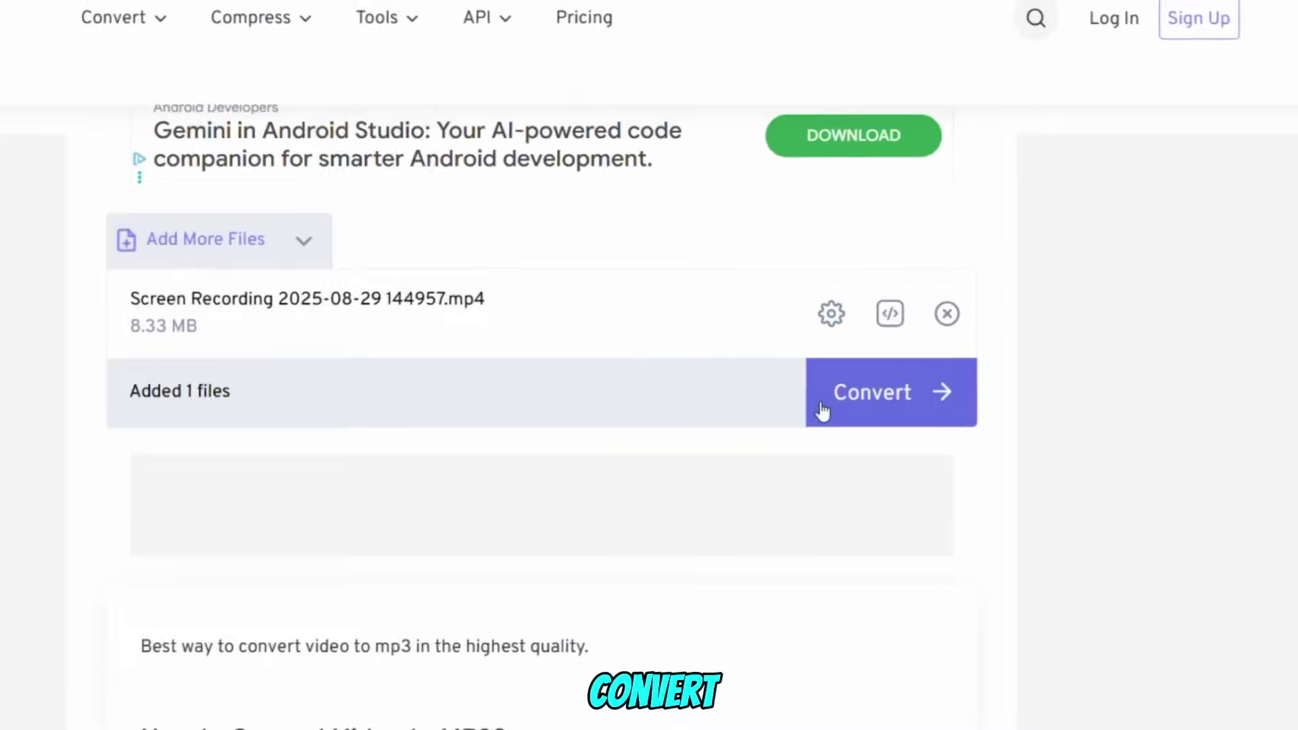
{"action": "left_click", "coordinate": [934, 400]}
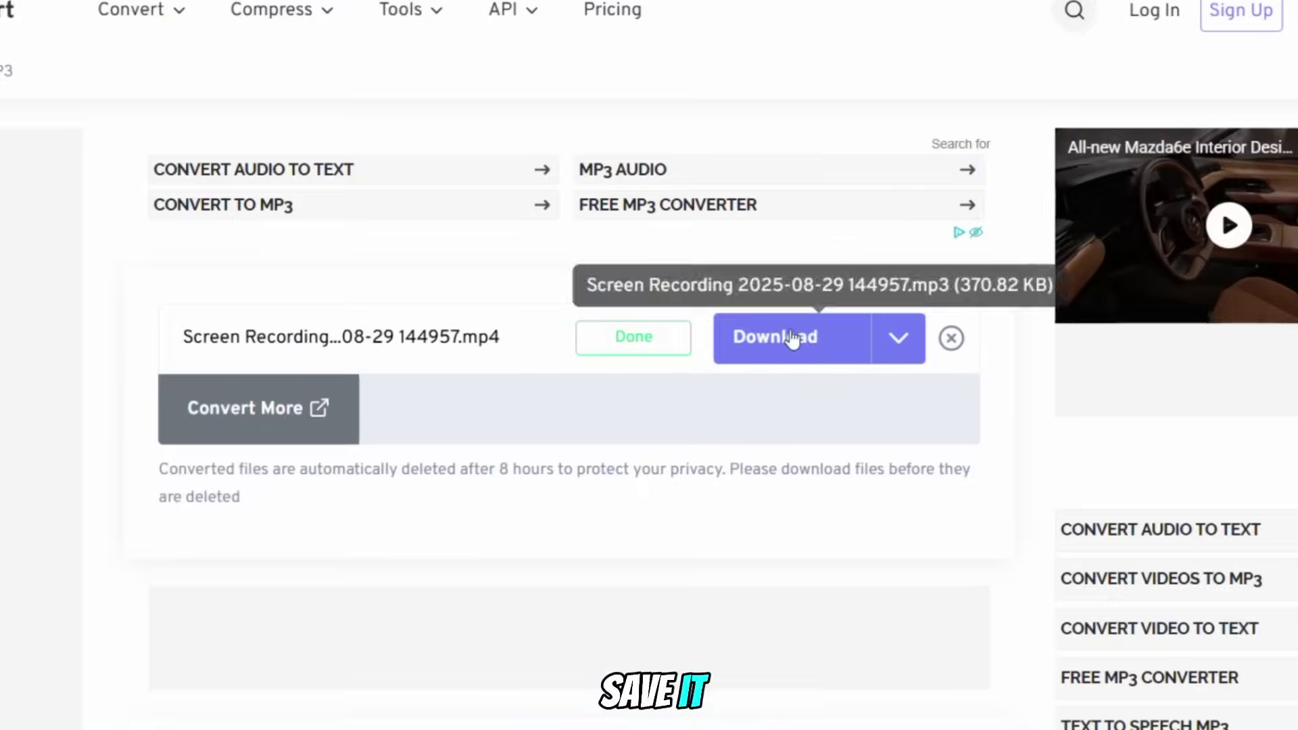
{"action": "left_click", "coordinate": [792, 338]}
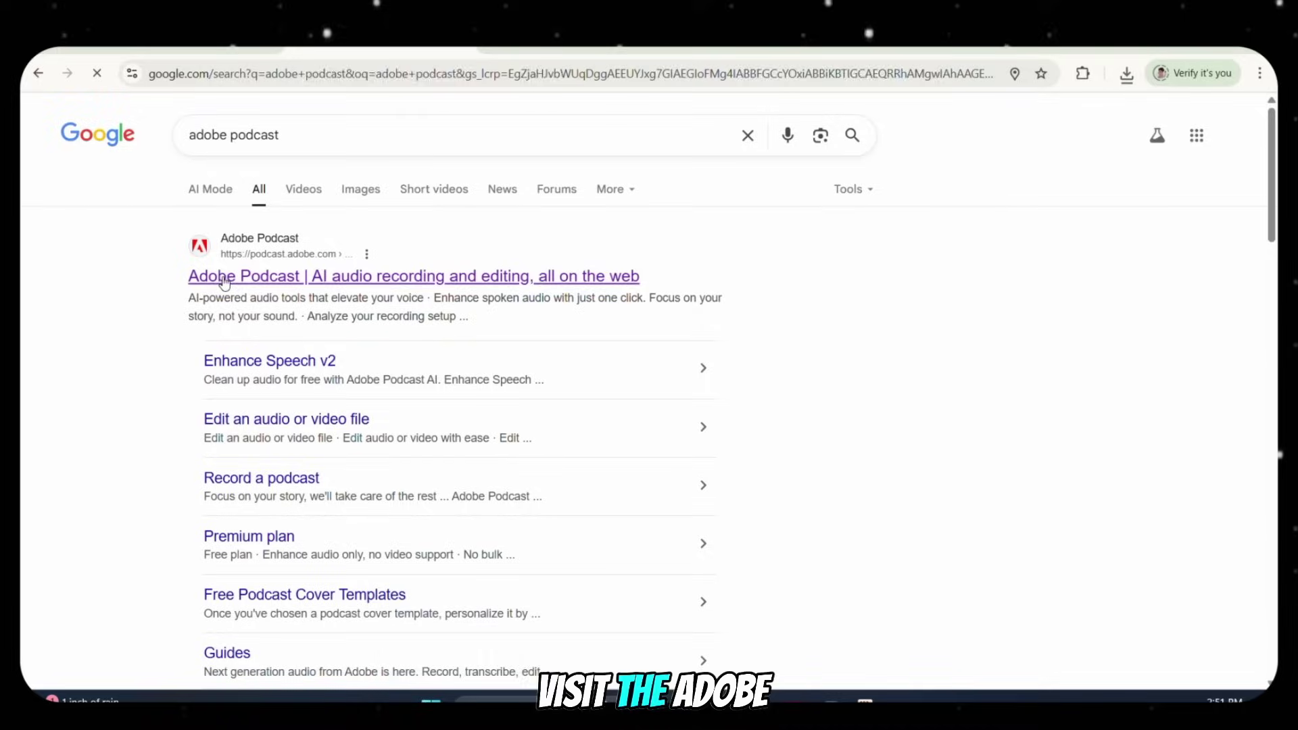
- Open Adobe Podcast's Enhance Speech tool and upload the converted MP3 recording for enhancement
{"action": "left_click", "coordinate": [227, 280]}
{"action": "scroll", "coordinate": [419, 543], "scroll_direction": "down", "scroll_amount": 4}
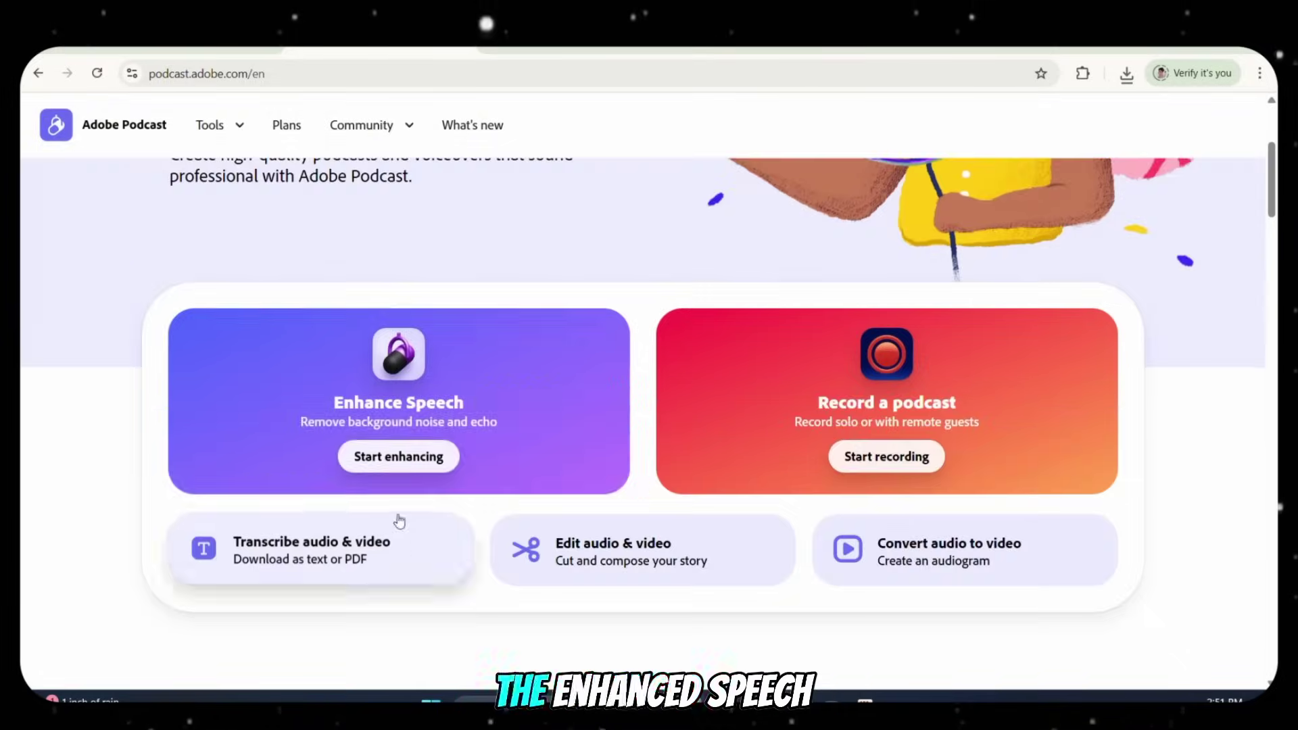
{"action": "left_click", "coordinate": [398, 456]}
{"action": "left_click", "coordinate": [298, 486]}
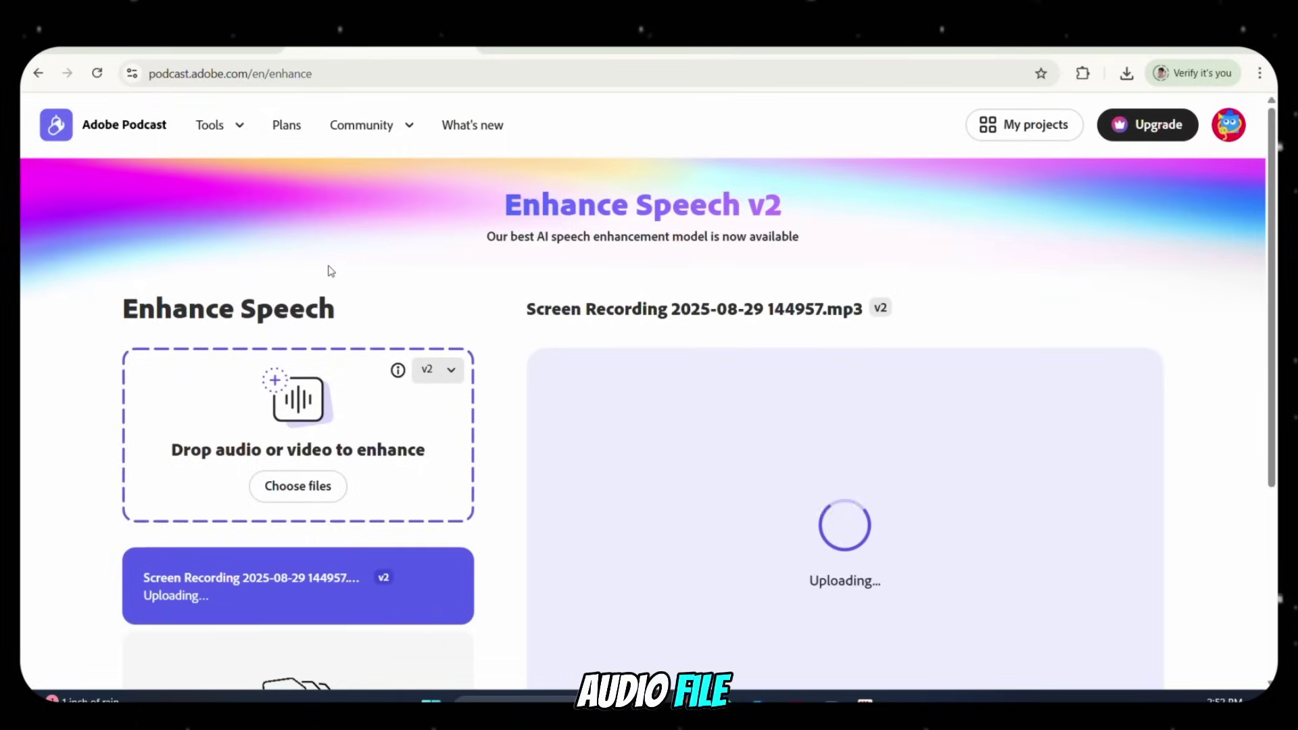
{"action": "scroll", "coordinate": [331, 271], "scroll_direction": "down", "scroll_amount": 1}
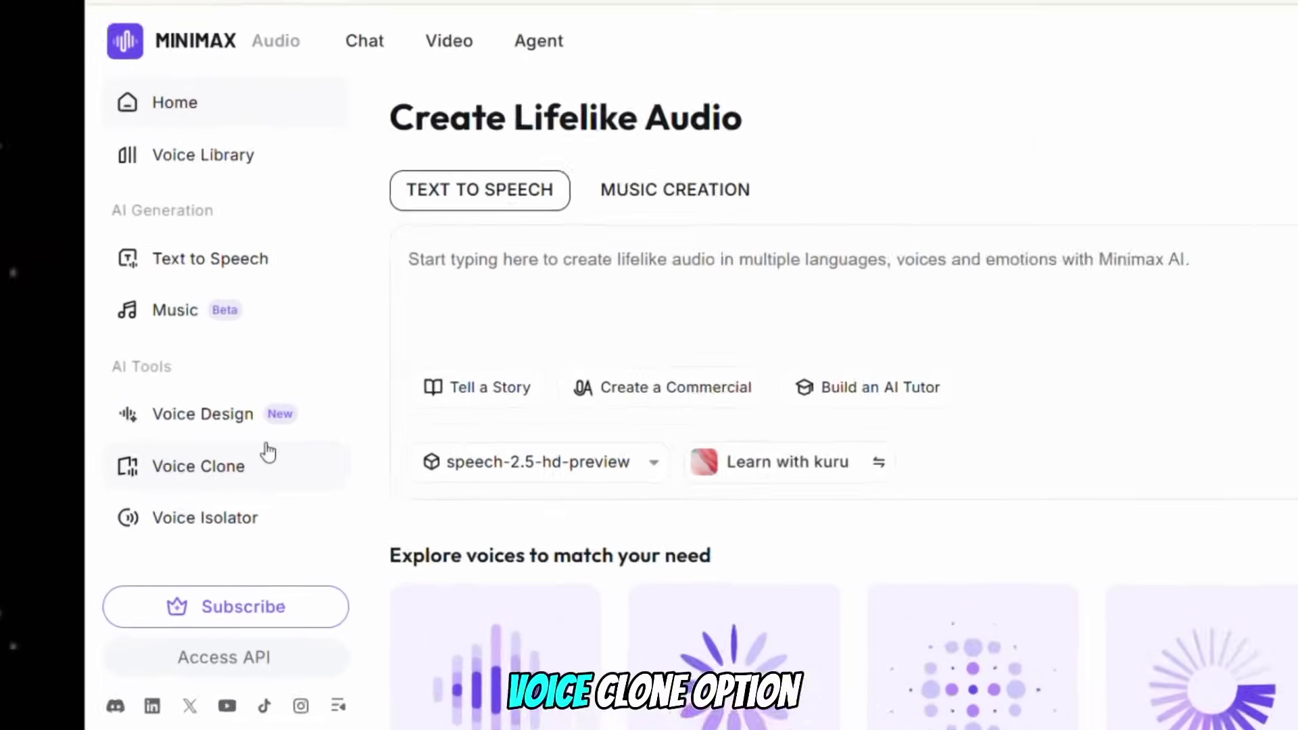
- Upload the enhanced recording as a Voice Clone sample and set preview text 'Hi I am Mrbeast.'
{"action": "left_click", "coordinate": [156, 438]}
{"action": "left_click", "coordinate": [571, 436]}
{"action": "double_click", "coordinate": [537, 299]}
{"action": "scroll", "coordinate": [570, 504], "scroll_direction": "down", "scroll_amount": 1}
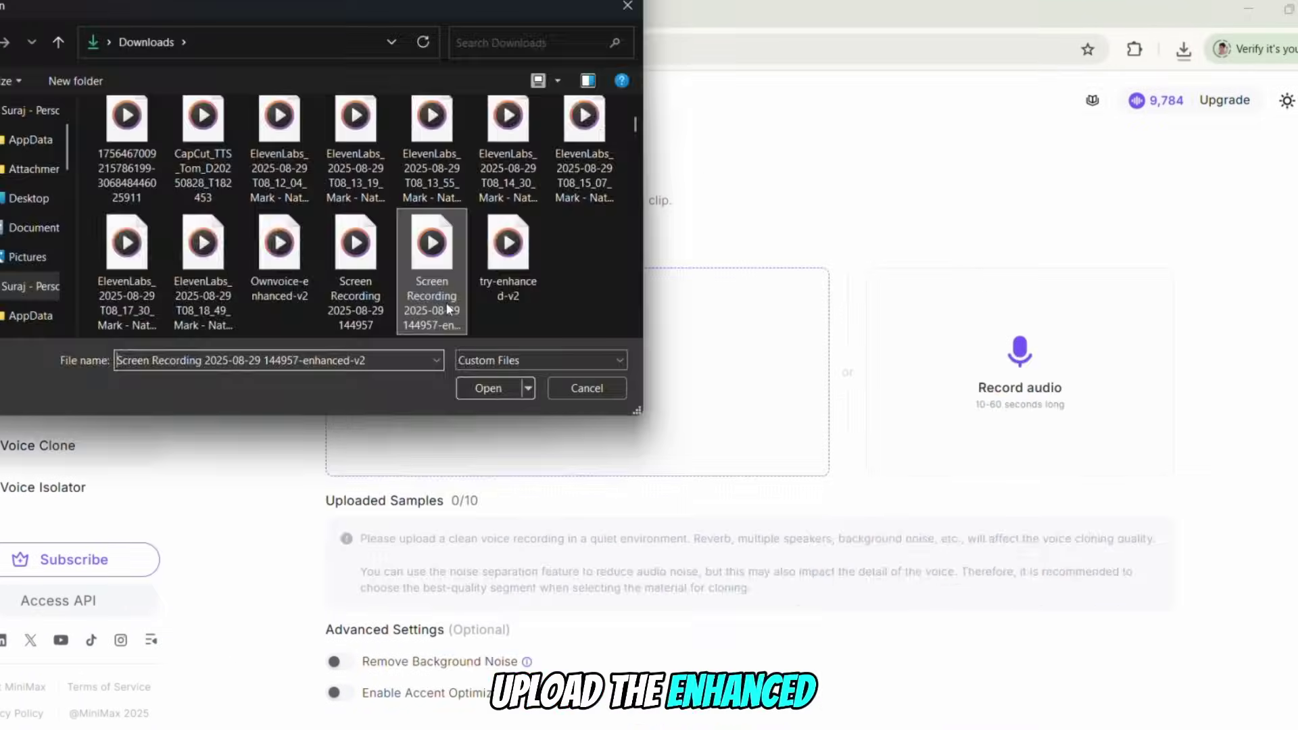
{"action": "scroll", "coordinate": [432, 538], "scroll_direction": "down", "scroll_amount": 4}
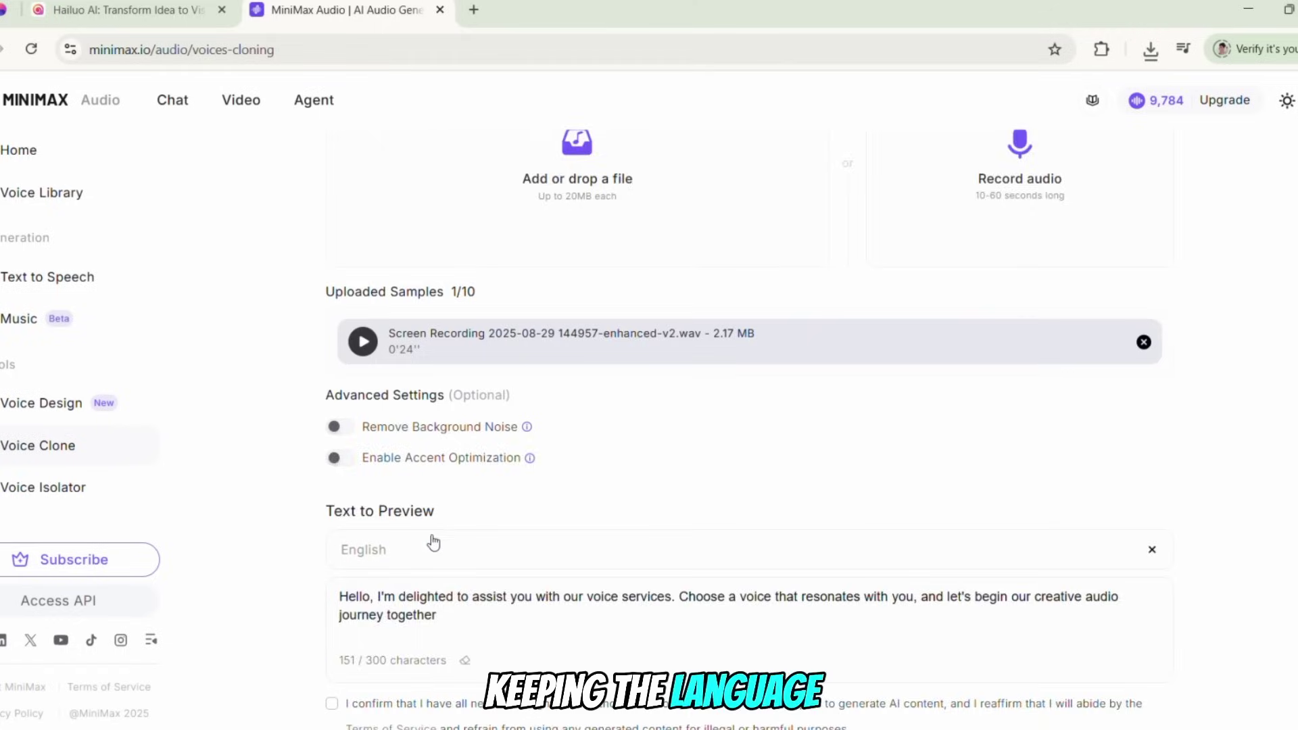
{"action": "key", "text": "ctrl+a"}
{"action": "type", "text": "Hi I am Mrbeast."}
- Accept the voice rights terms, generate the cloned voice preview, and confirm it
{"action": "left_click", "coordinate": [331, 535]}
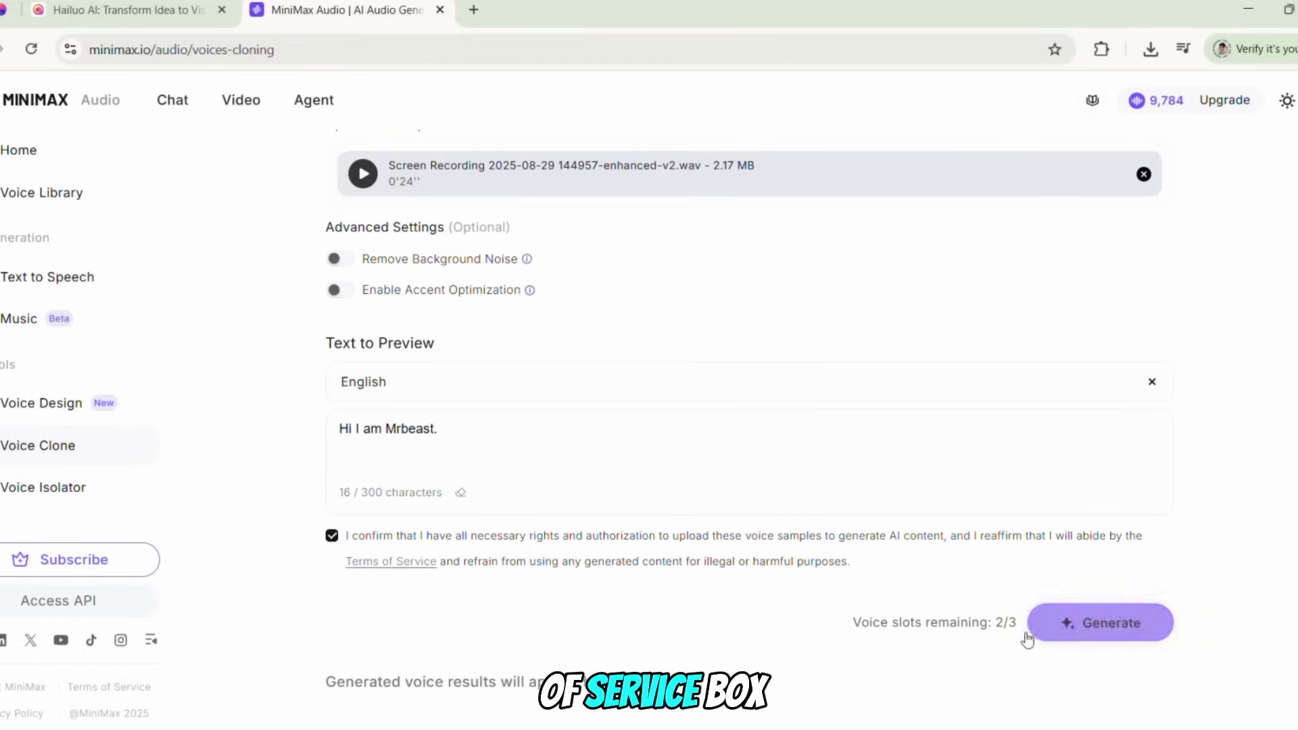
{"action": "left_click", "coordinate": [1065, 623]}
{"action": "scroll", "coordinate": [482, 447], "scroll_direction": "down", "scroll_amount": 1}
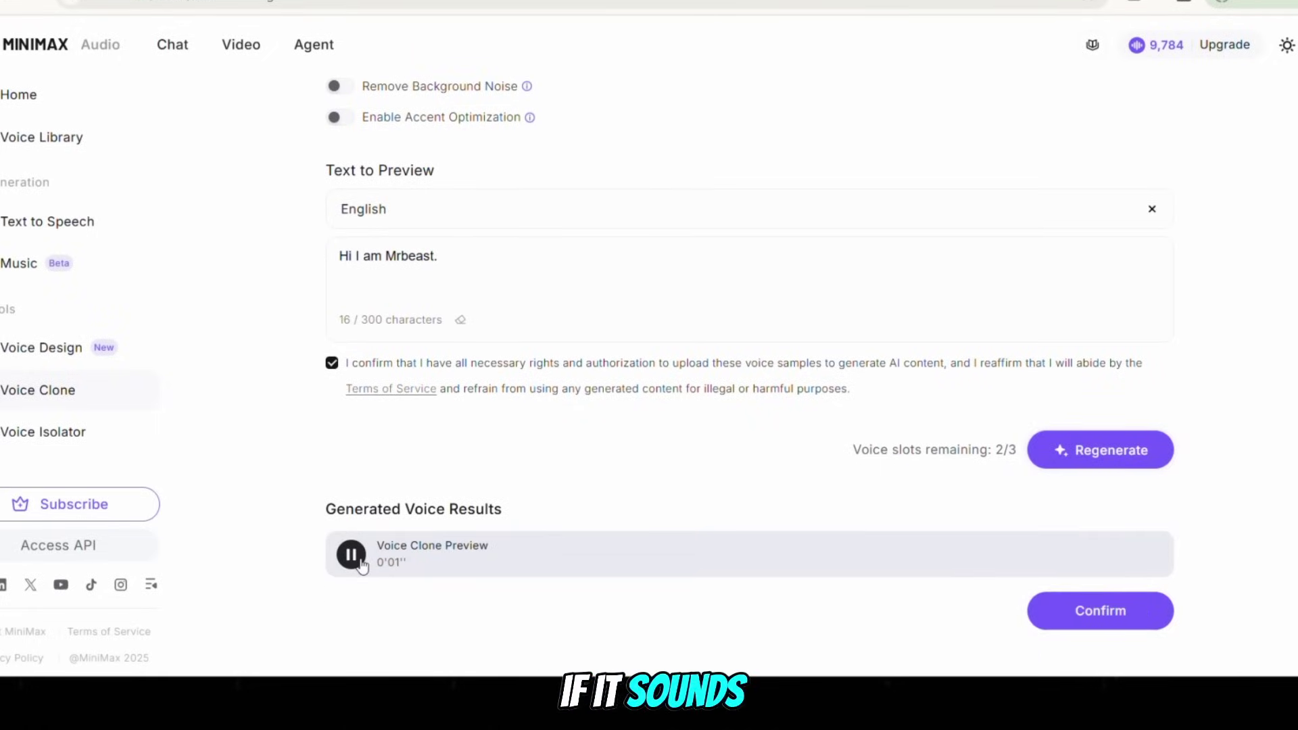
{"action": "left_click", "coordinate": [1121, 619]}
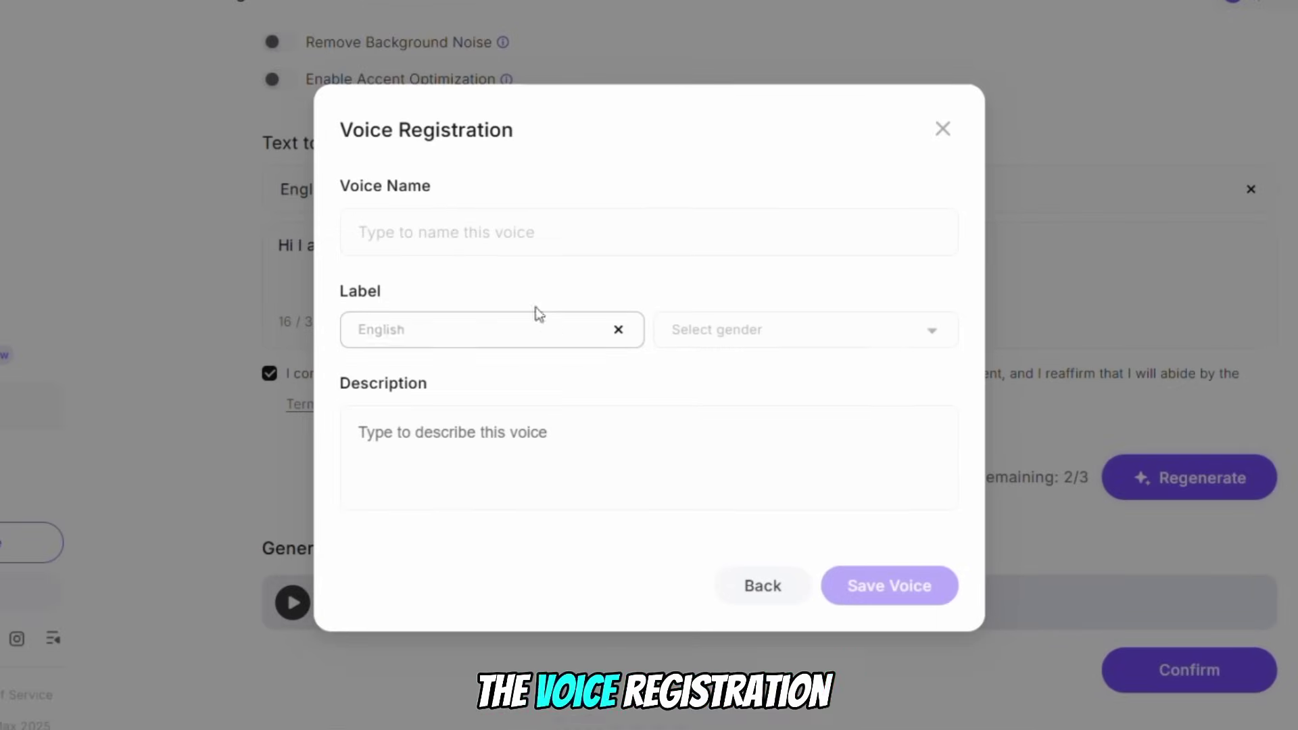
- Name the voice 'Mrbeast', label it Male, save it, then check the home page voice list
{"action": "type", "text": "Mrbeast"}
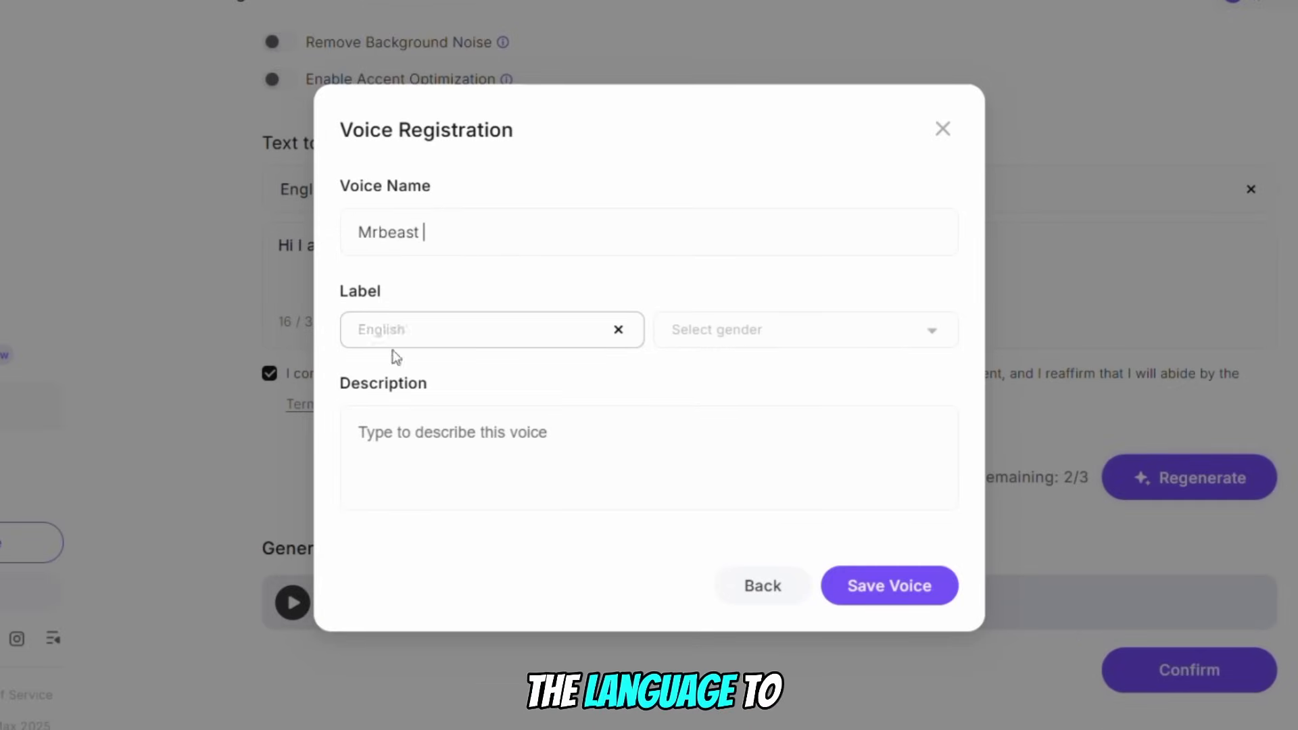
{"action": "left_click", "coordinate": [690, 341]}
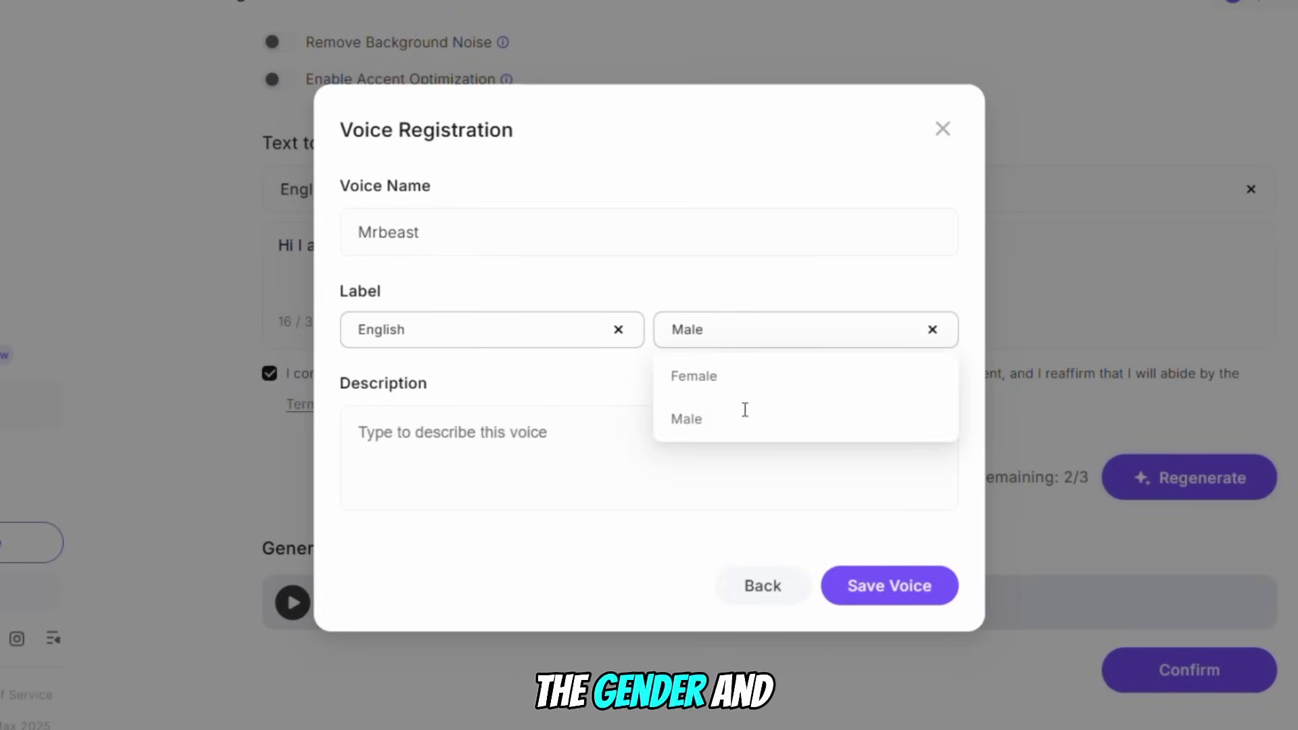
{"action": "left_click", "coordinate": [745, 410]}
{"action": "left_click", "coordinate": [848, 576]}
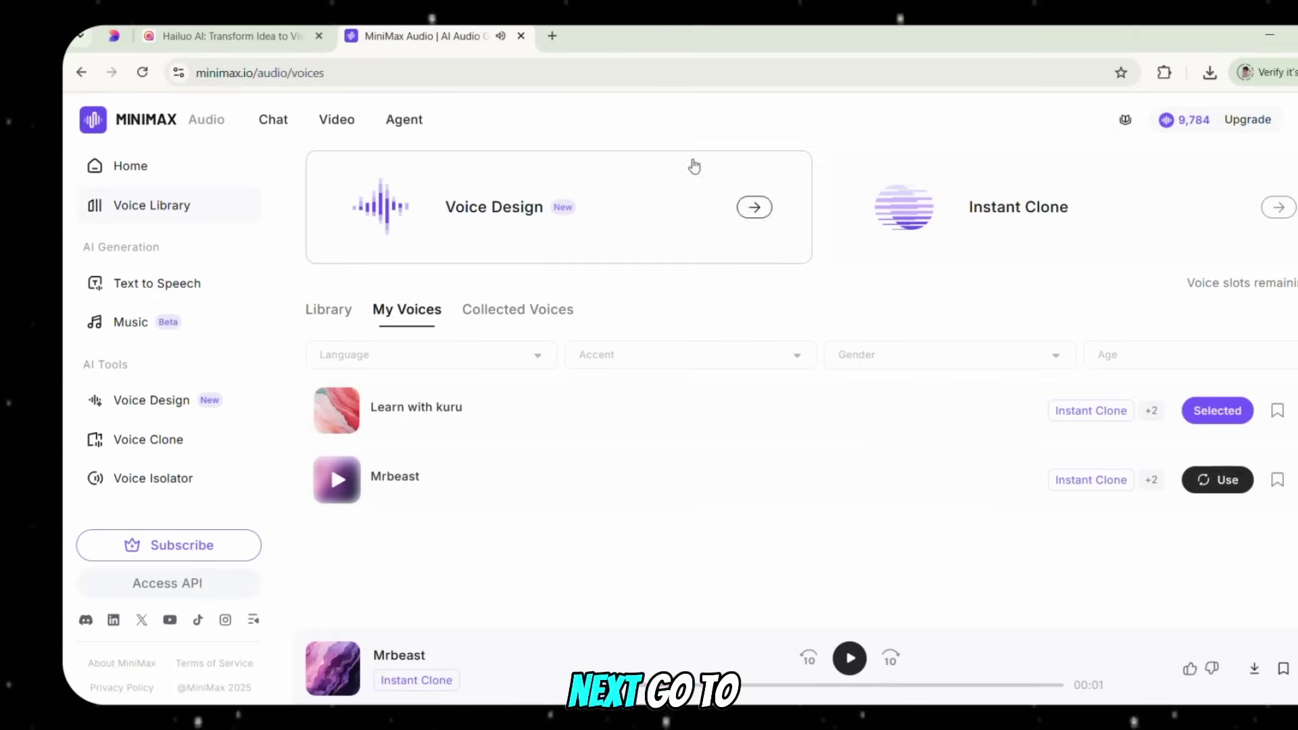
{"action": "left_click", "coordinate": [130, 165]}
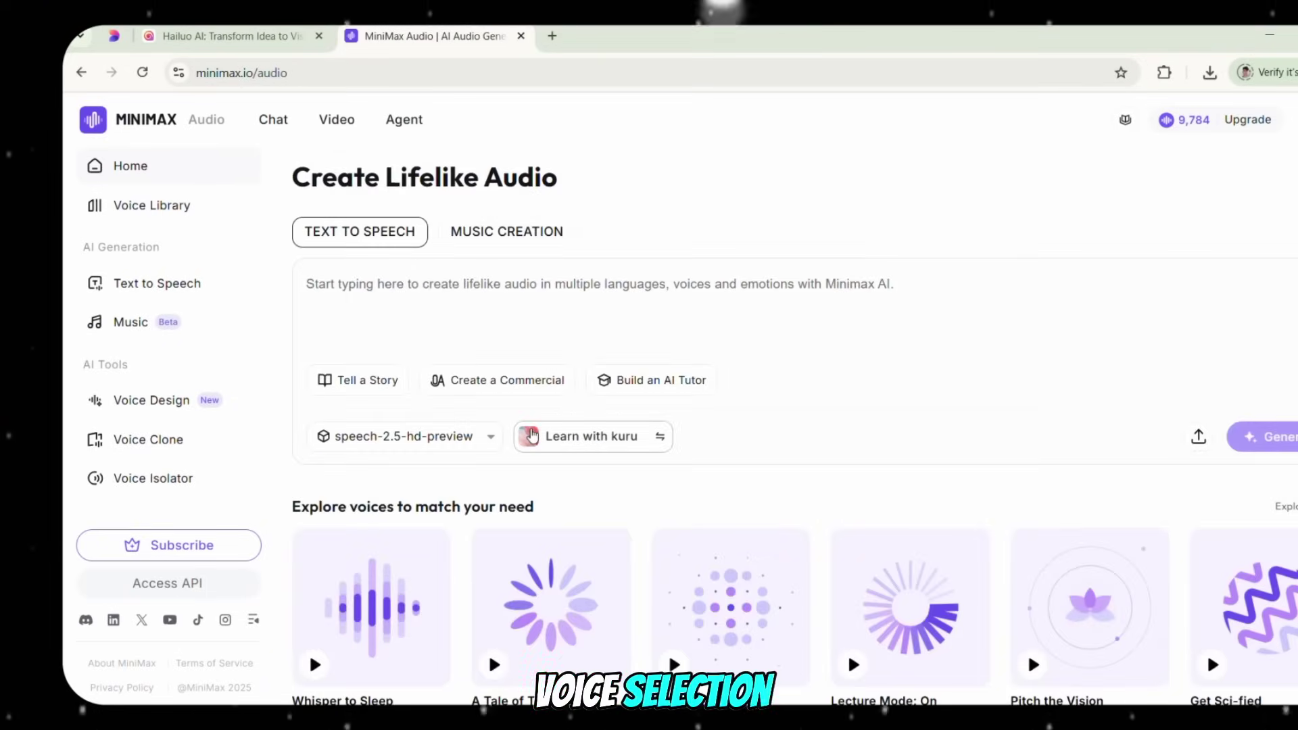
{"action": "left_click", "coordinate": [531, 435]}
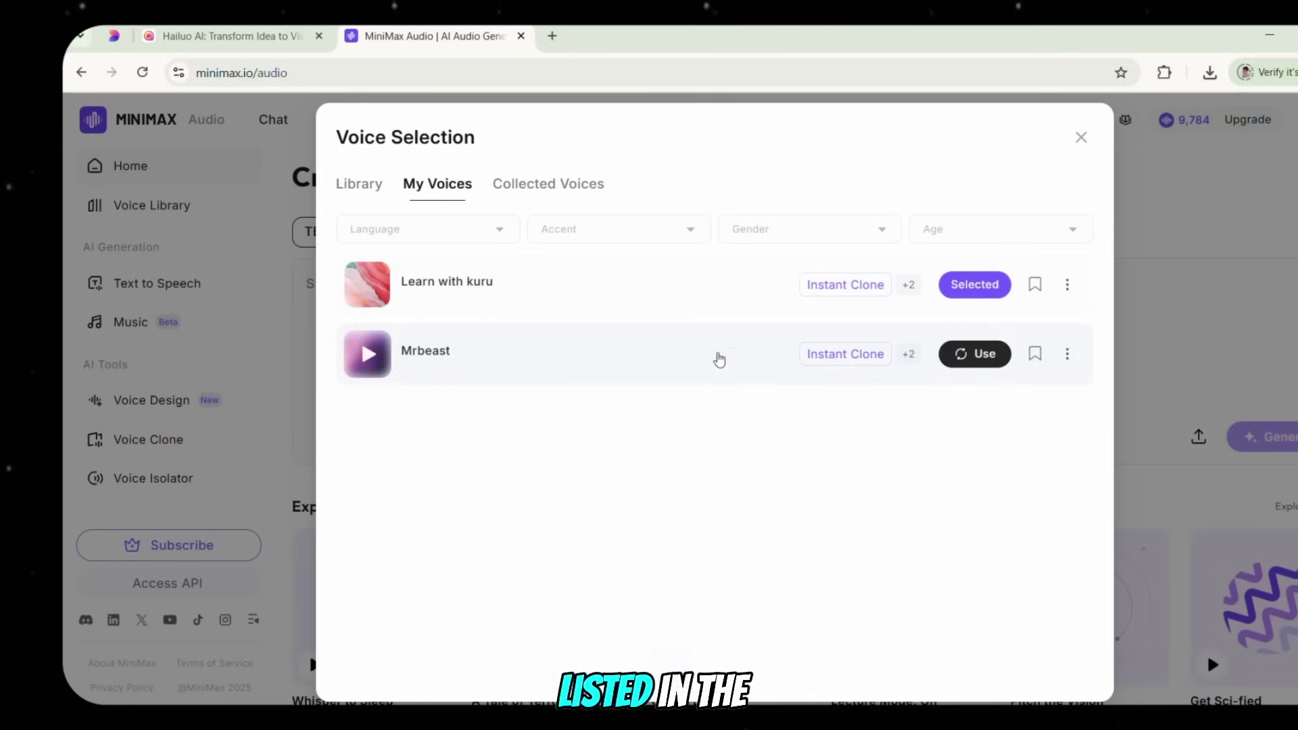